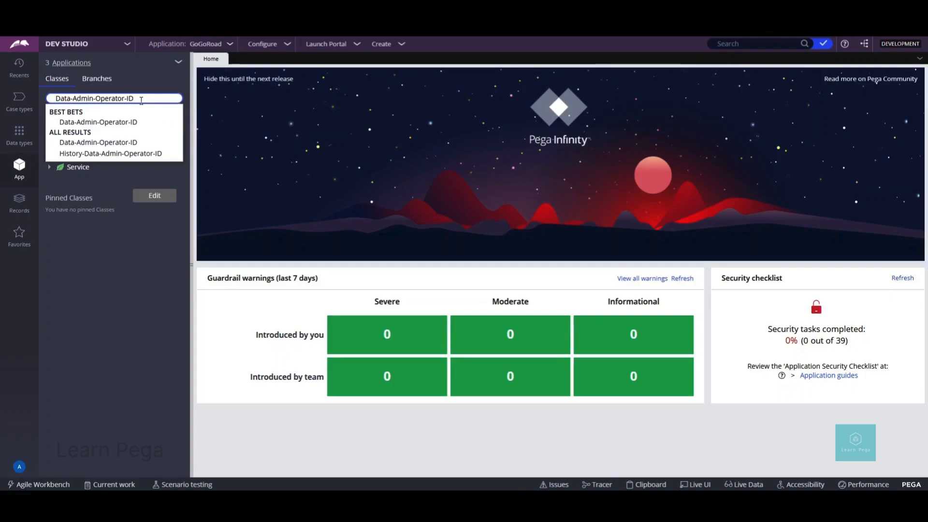
Step: Open the Data-Admin-Operator-ID class definition, verify its pr_operators table, then browse Records
key(Return)
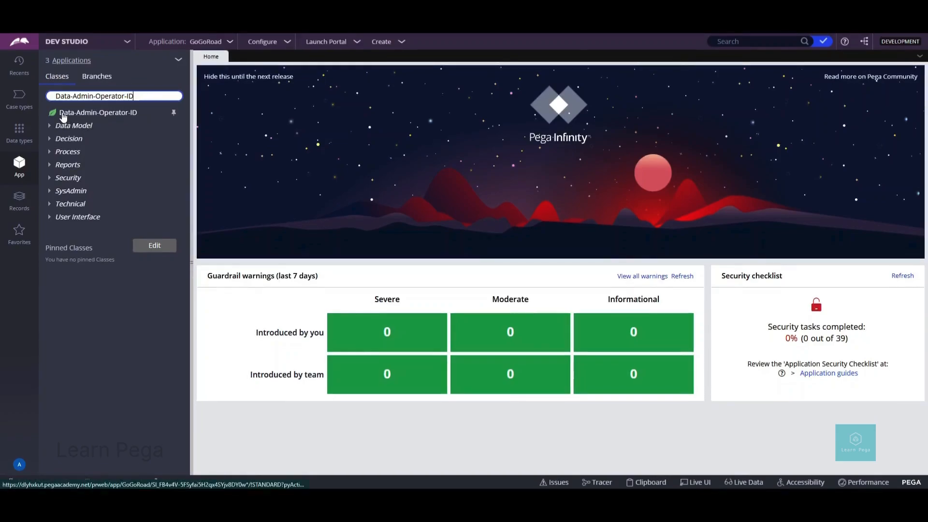
click(83, 115)
right_click(85, 117)
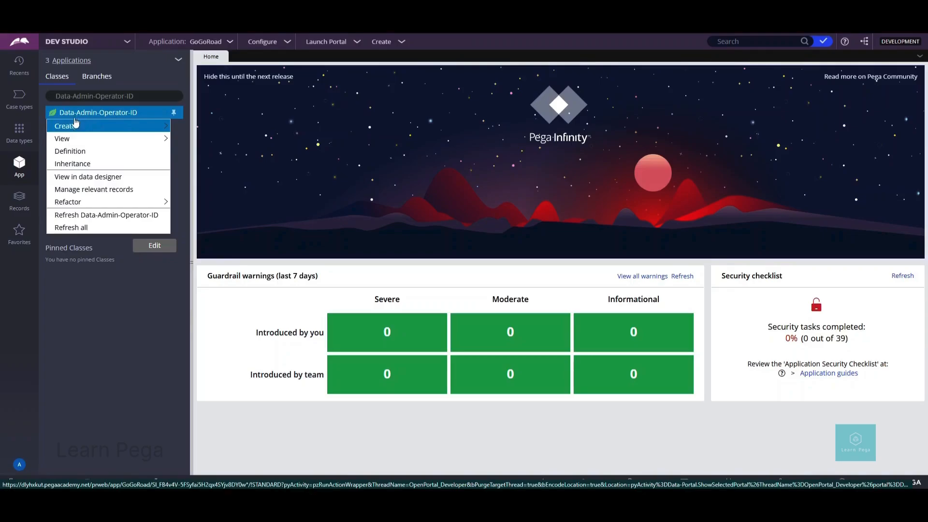
click(72, 151)
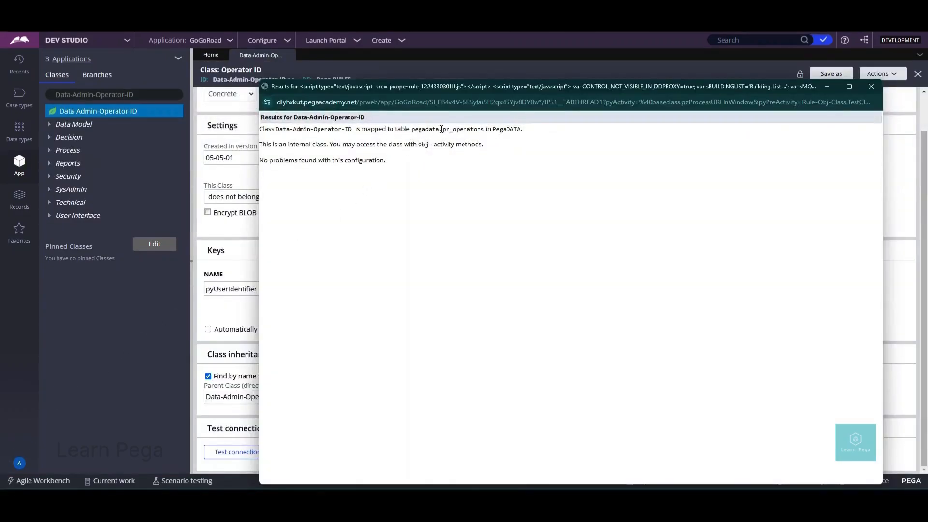
drag(441, 129, 485, 129)
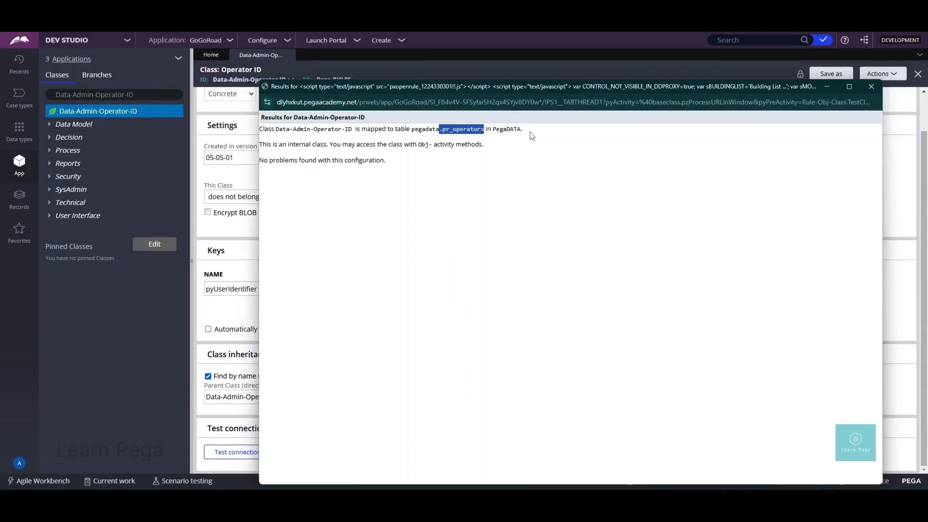
click(24, 200)
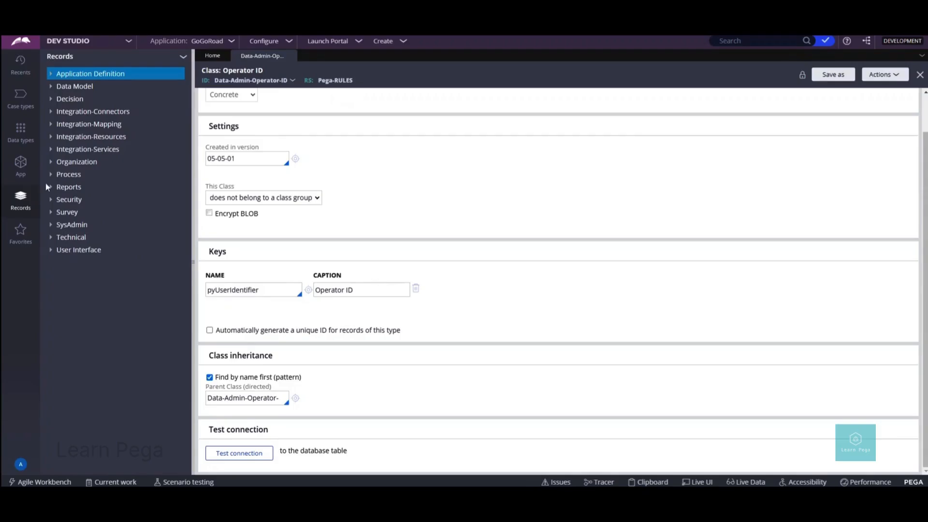
Step: Open an existing operator from Organization > Operator ID records and reveal the extra save options
click(52, 163)
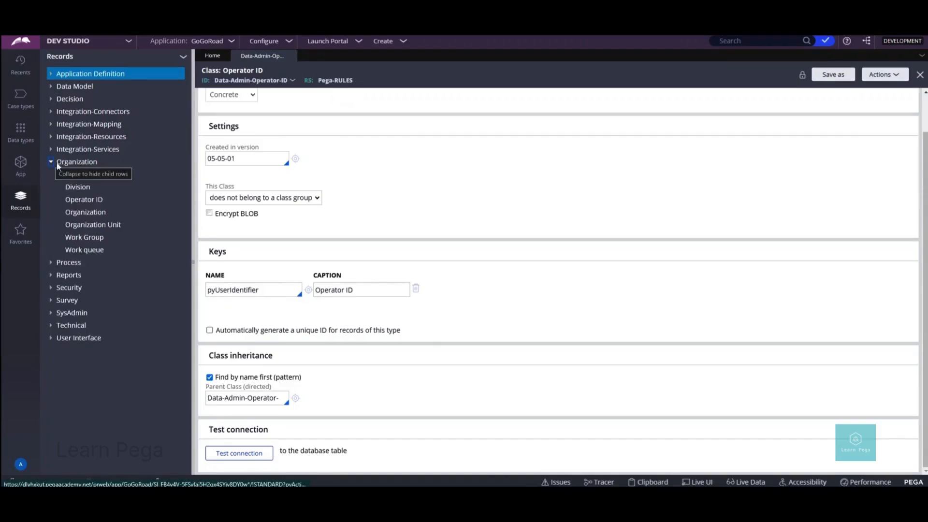
click(75, 202)
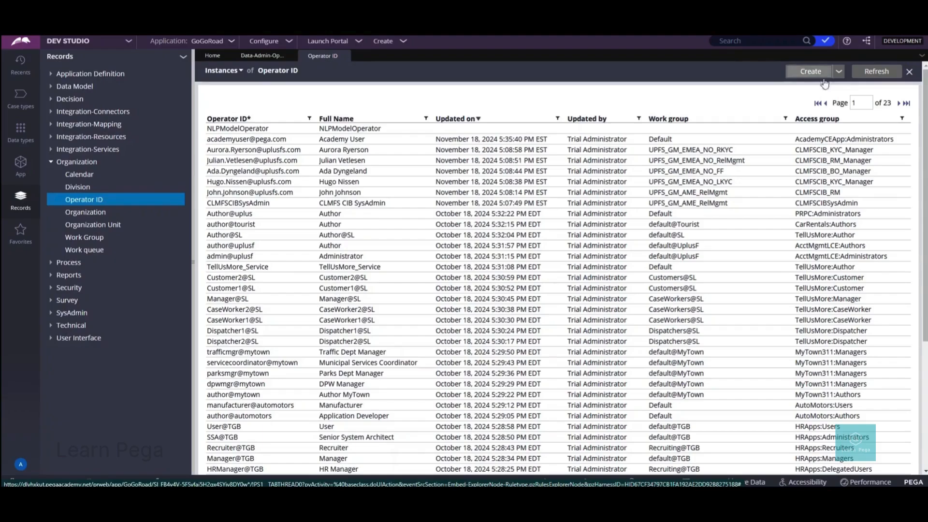
click(371, 152)
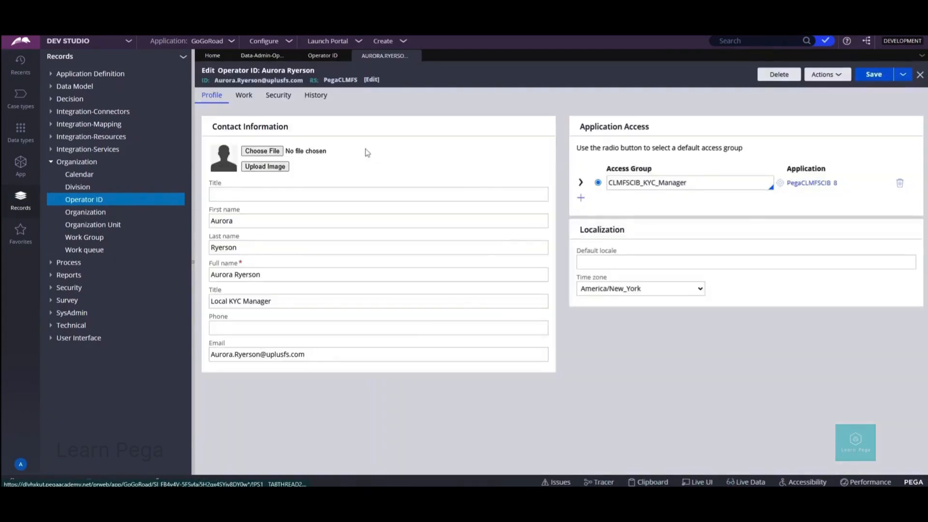
click(902, 81)
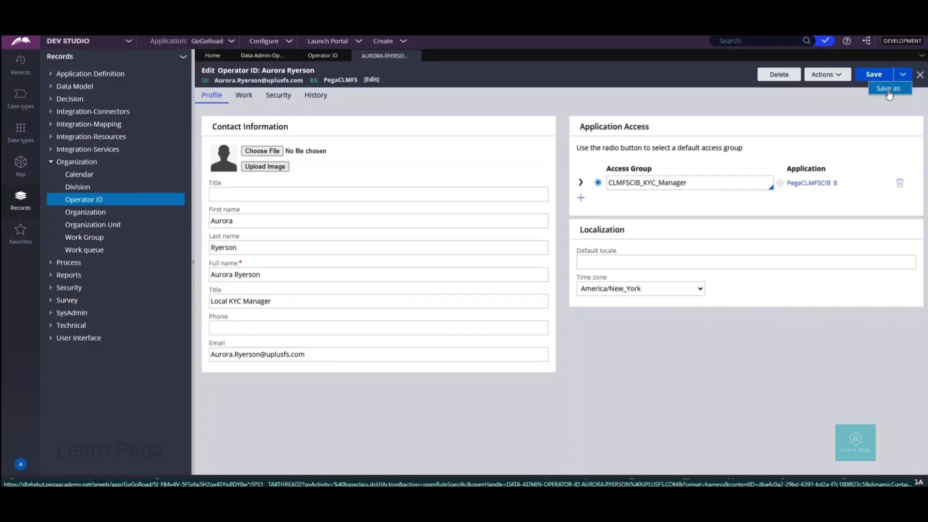
Step: Save the operator as a copy with short description and Operator ID LearnPega
click(888, 91)
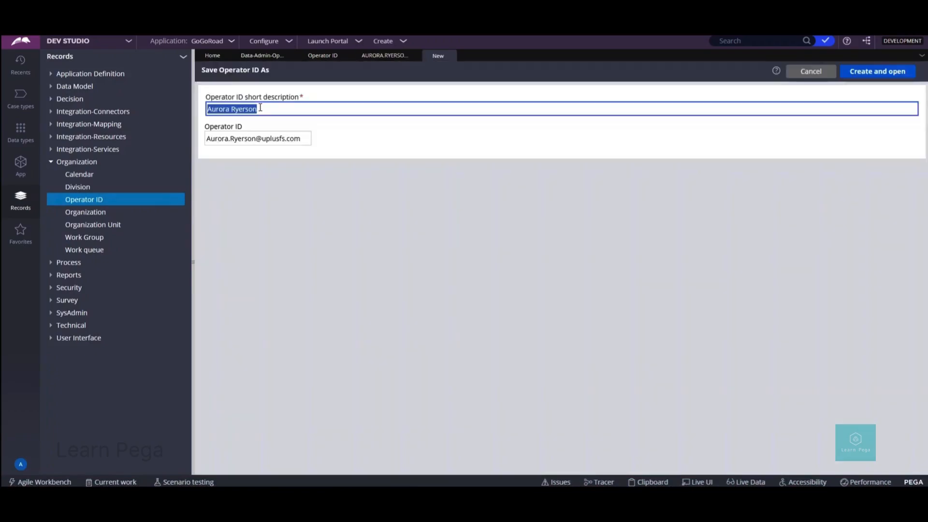
text(LearnPega)
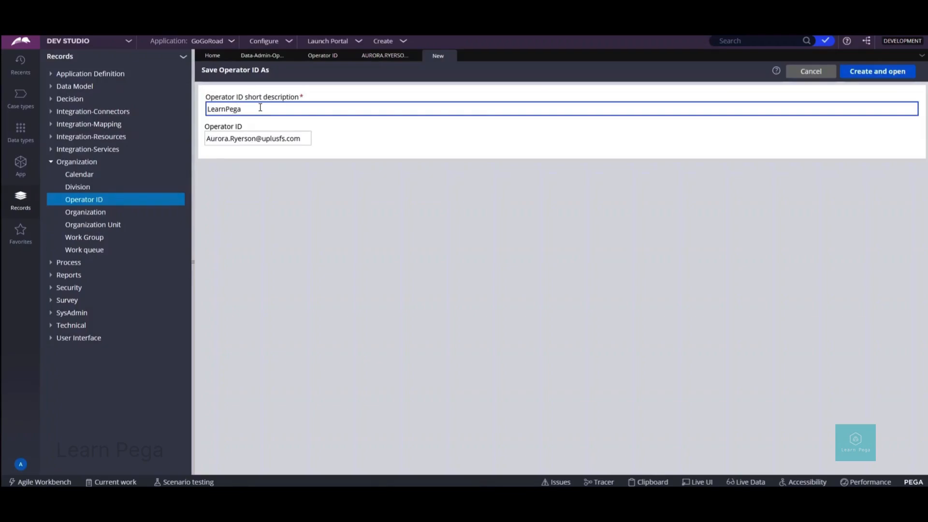
key(ctrl+a)
key(ctrl+c)
click(286, 139)
key(ctrl+a)
key(ctrl+v)
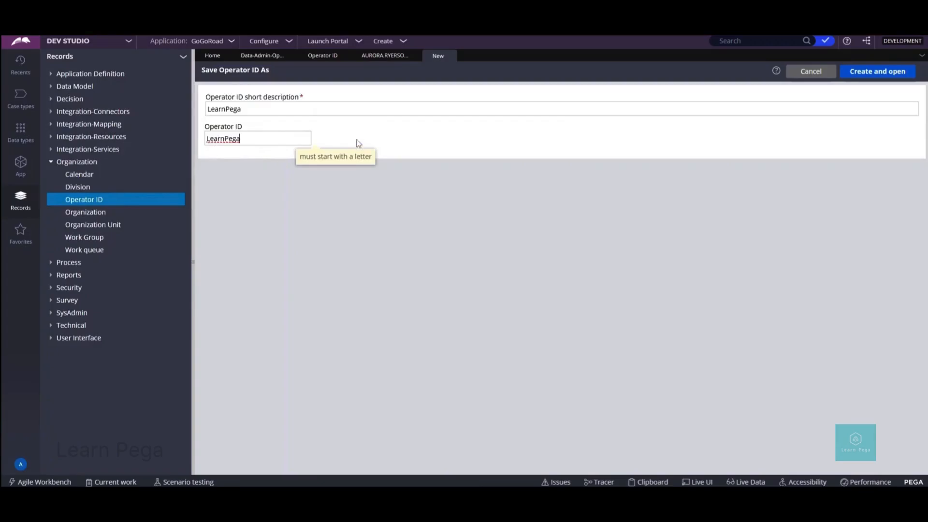
click(867, 75)
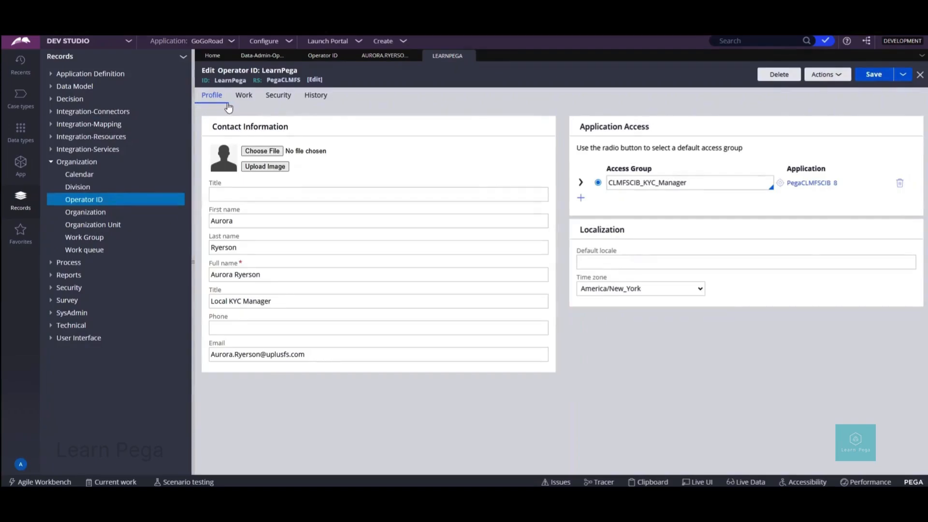
Step: Change the first name to Learn and the last name to Pega, then select the full name
double_click(233, 220)
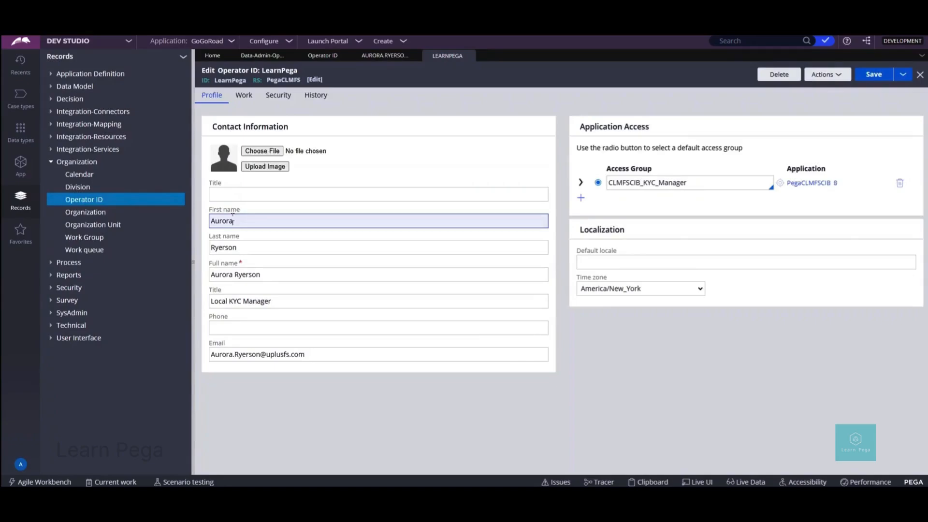
text(Learn)
double_click(242, 248)
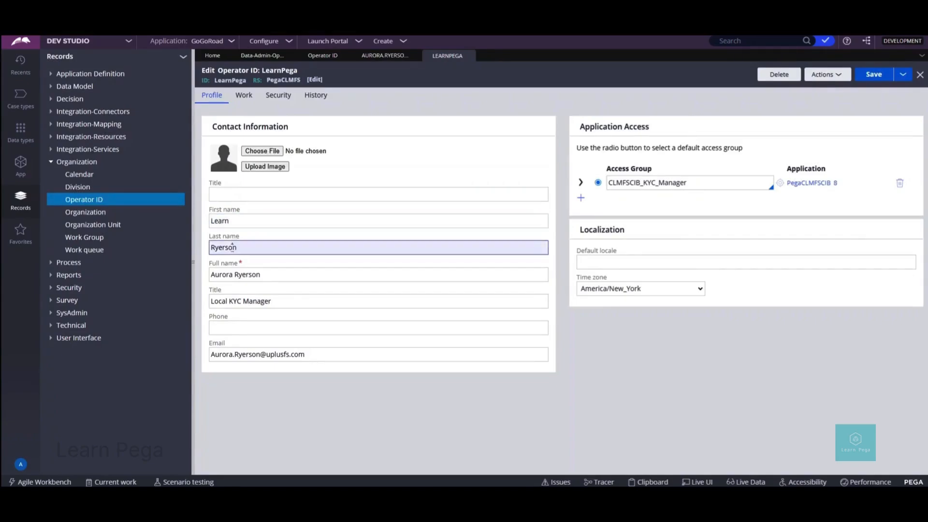
text(Pega)
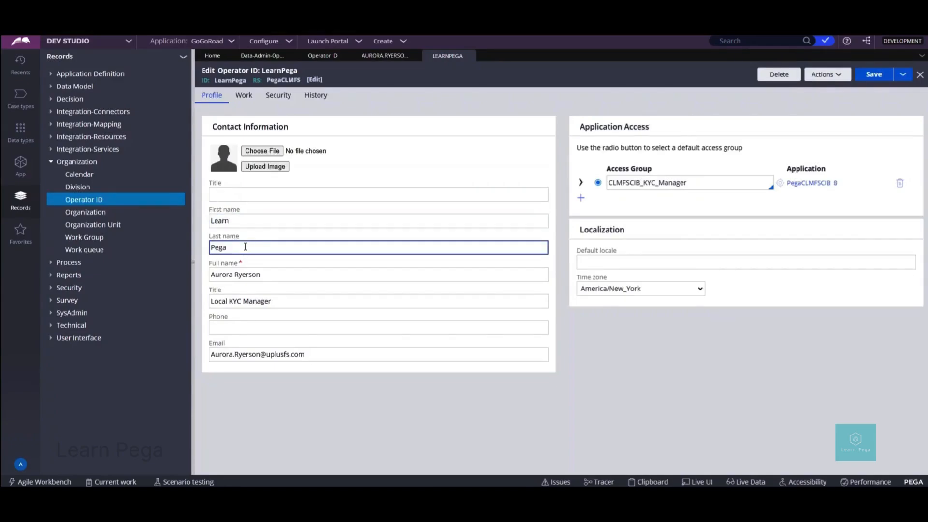
double_click(232, 275)
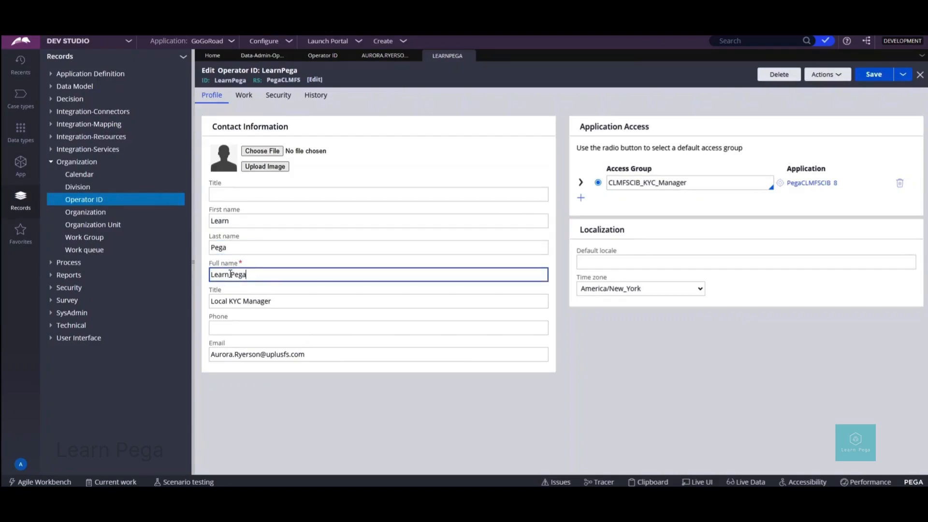
Step: Enter the operator's phone number and leave the email address unchanged
click(243, 328)
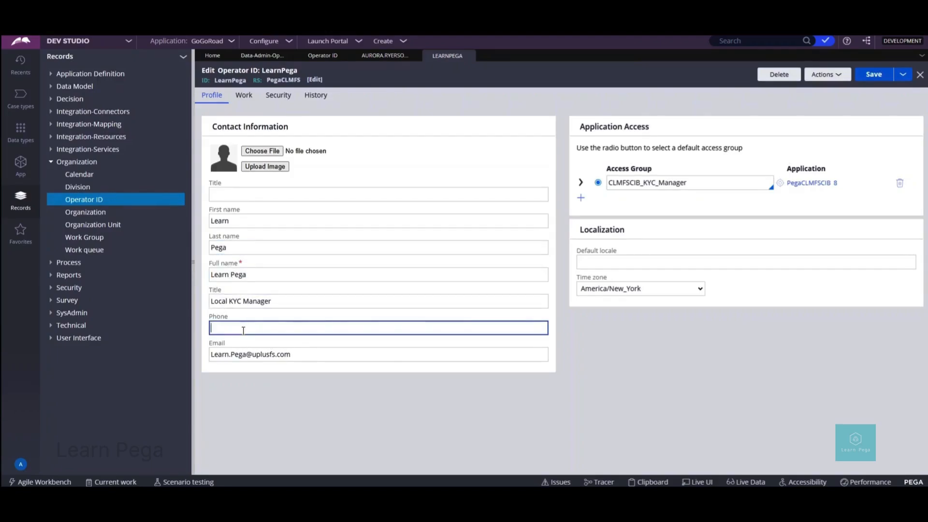
click(295, 355)
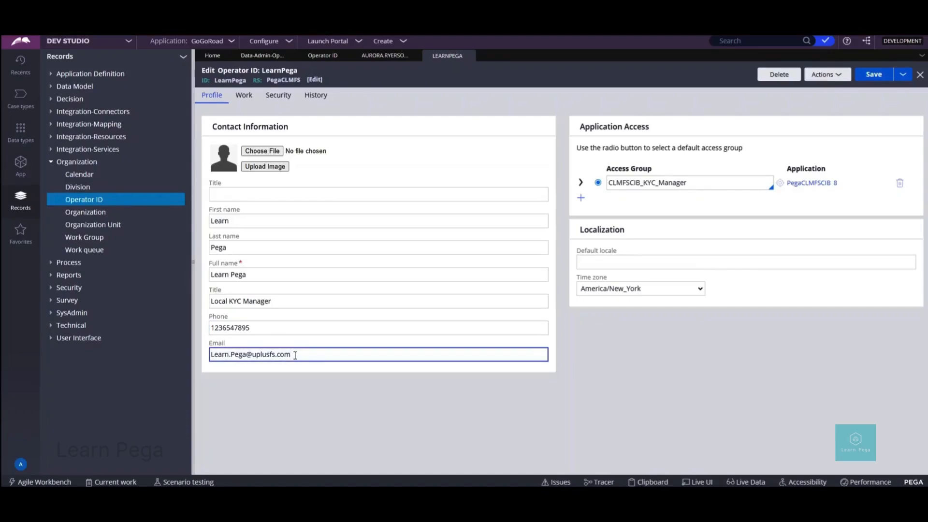
key(ctrl+a)
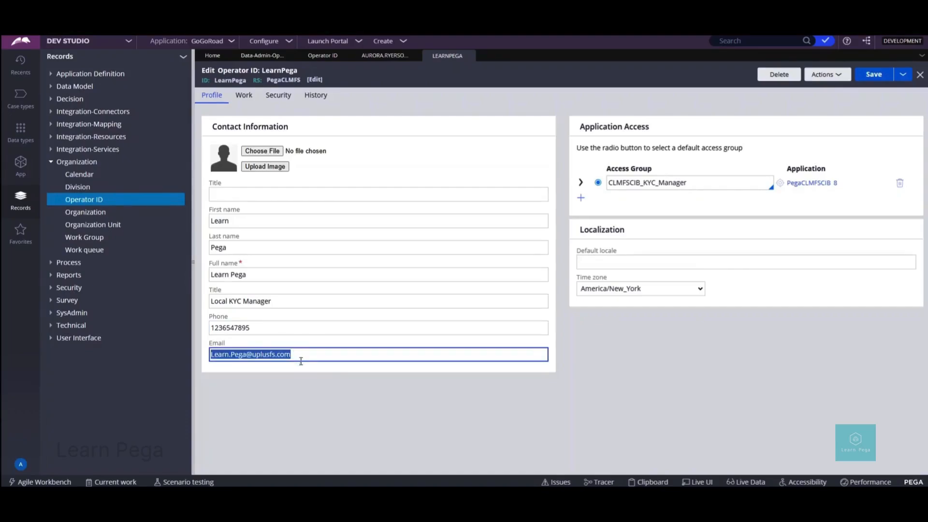
click(306, 372)
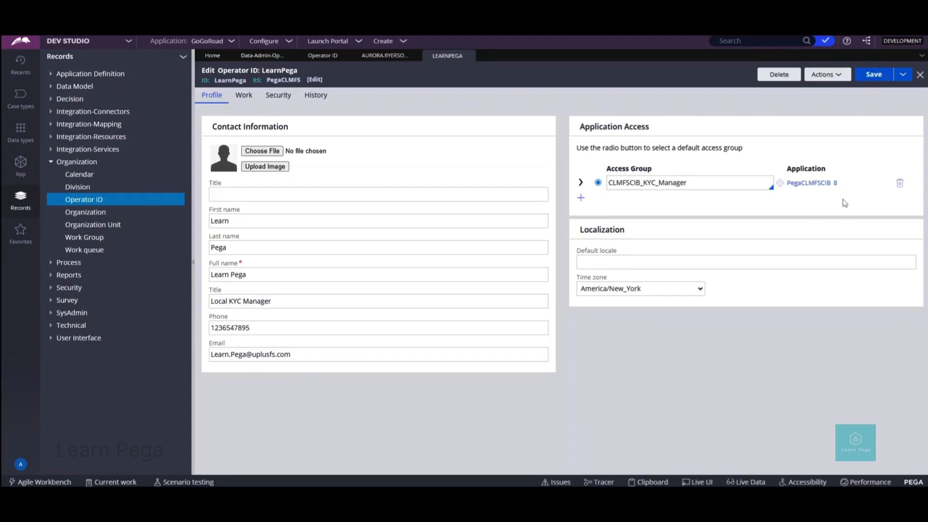
click(582, 198)
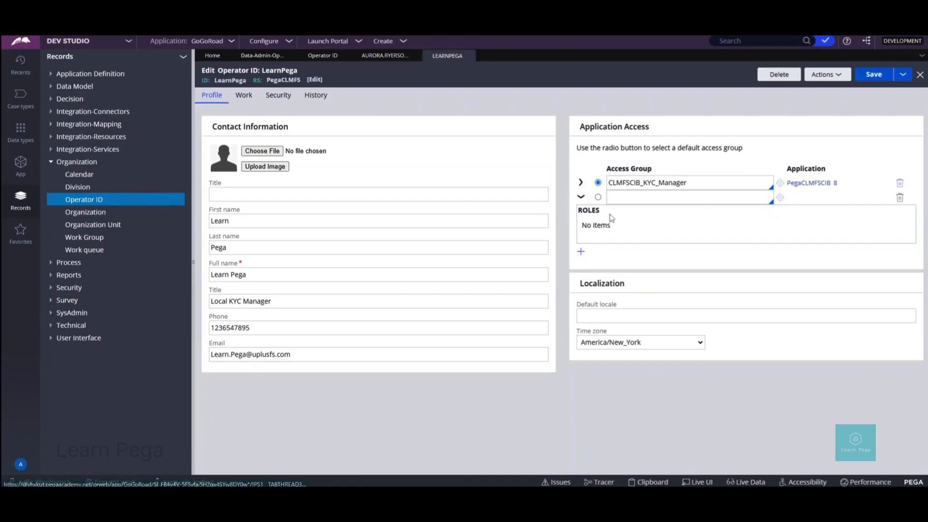
click(581, 251)
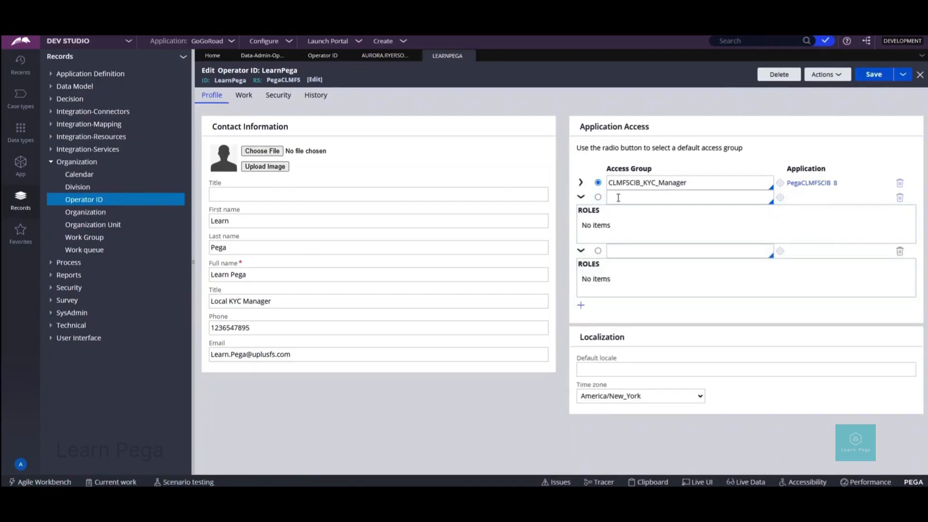
double_click(611, 183)
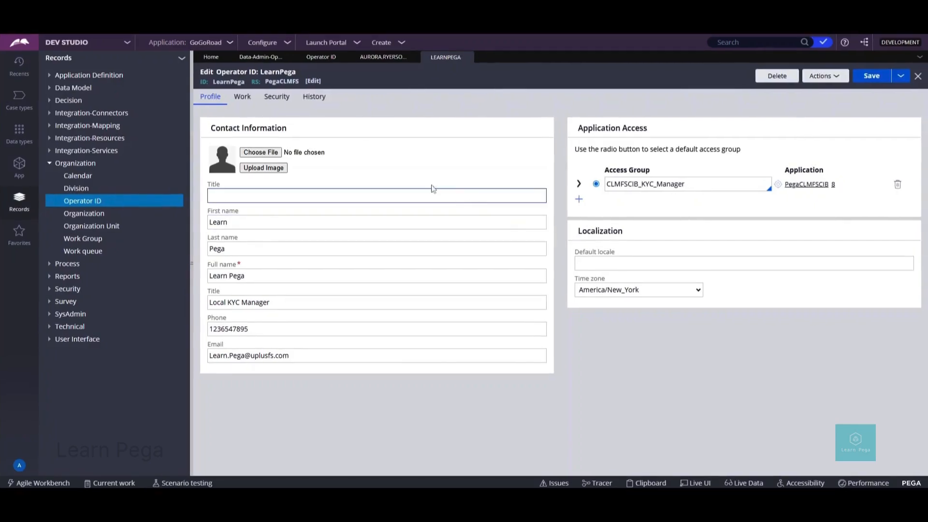
Step: On the Work tab, resubmit organizational unit UPFS / GM / UPFS-GM-EMEA-NO unchanged
click(243, 97)
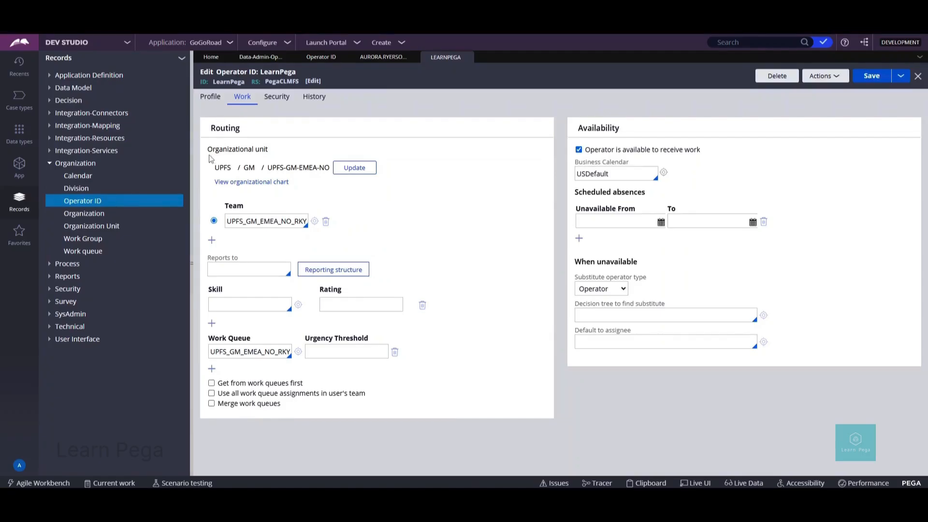
drag(209, 152, 272, 153)
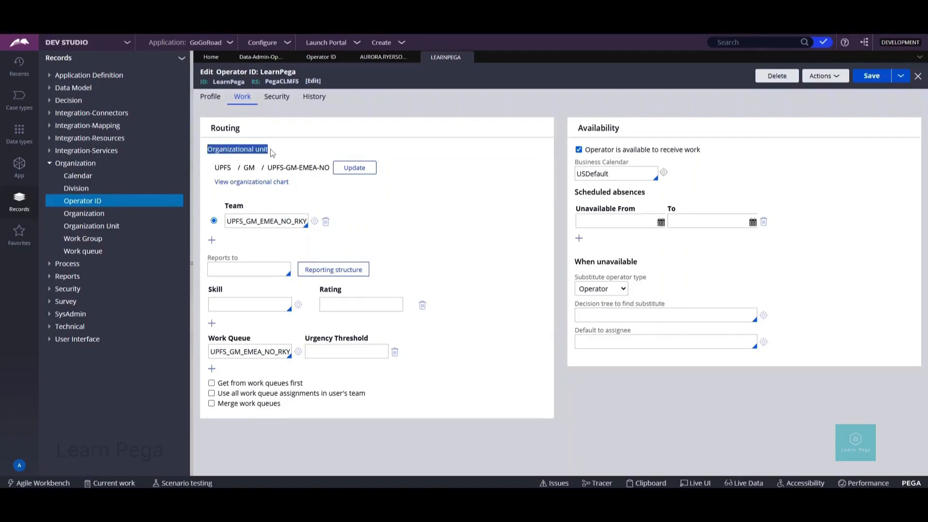
click(272, 153)
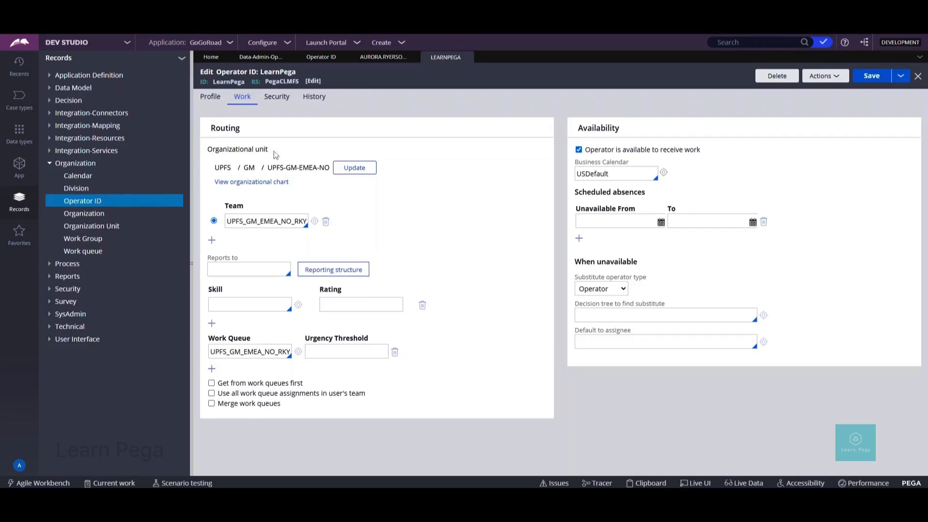
click(345, 169)
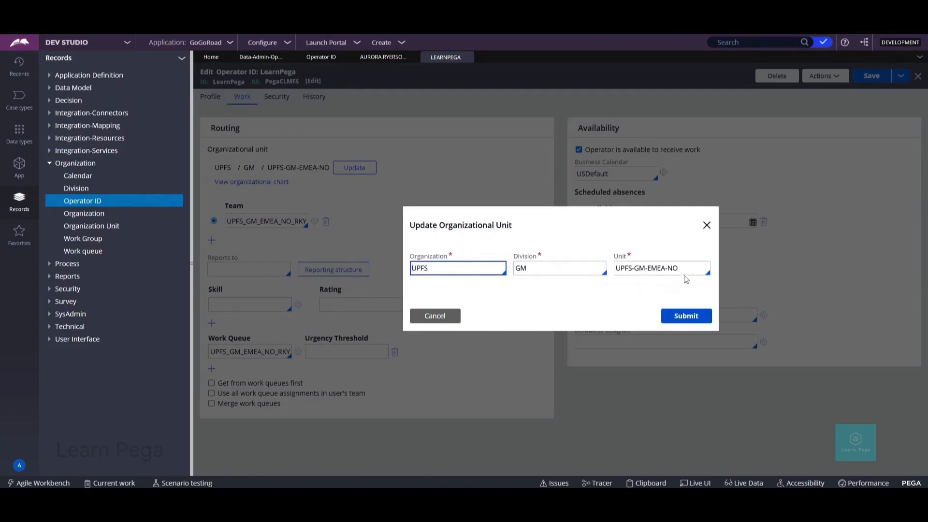
click(686, 316)
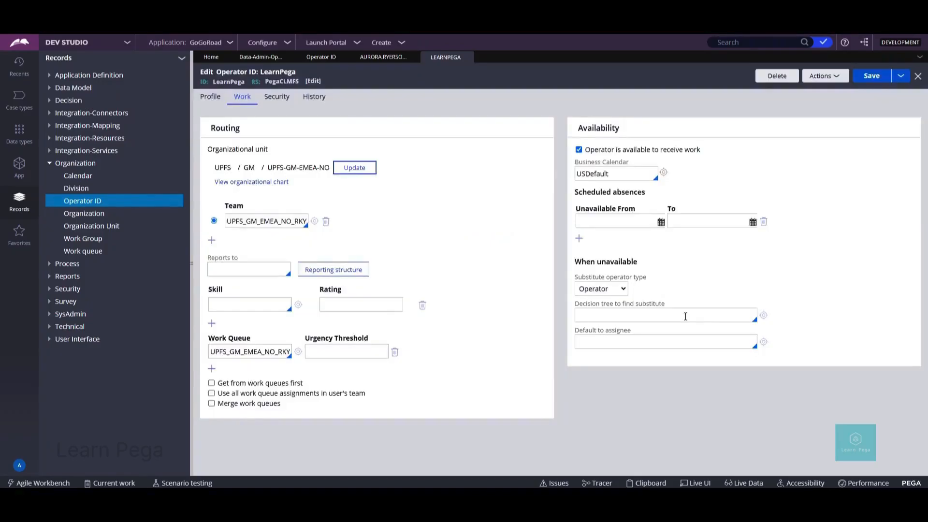
drag(224, 205, 244, 208)
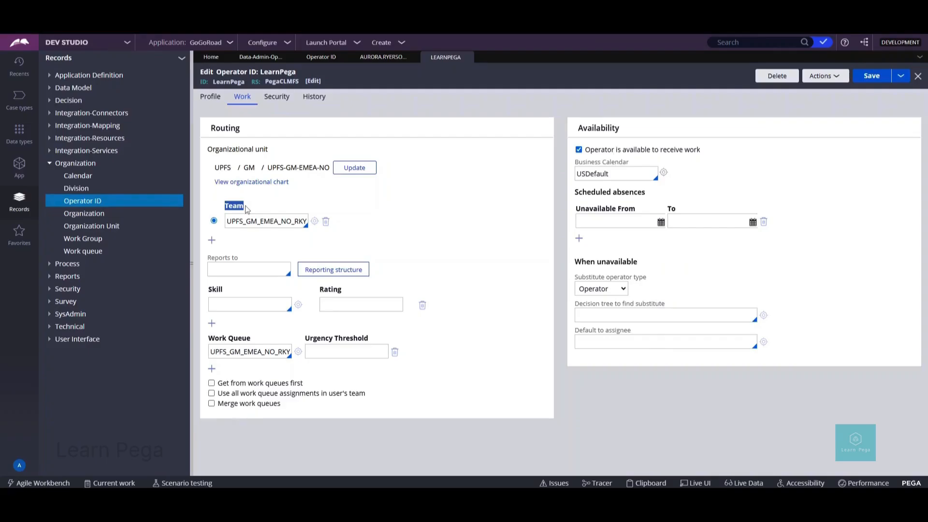
Step: Open work group UPFS_GM_EMEA_NO_RKYC and review its Manager and Default work queue
click(315, 222)
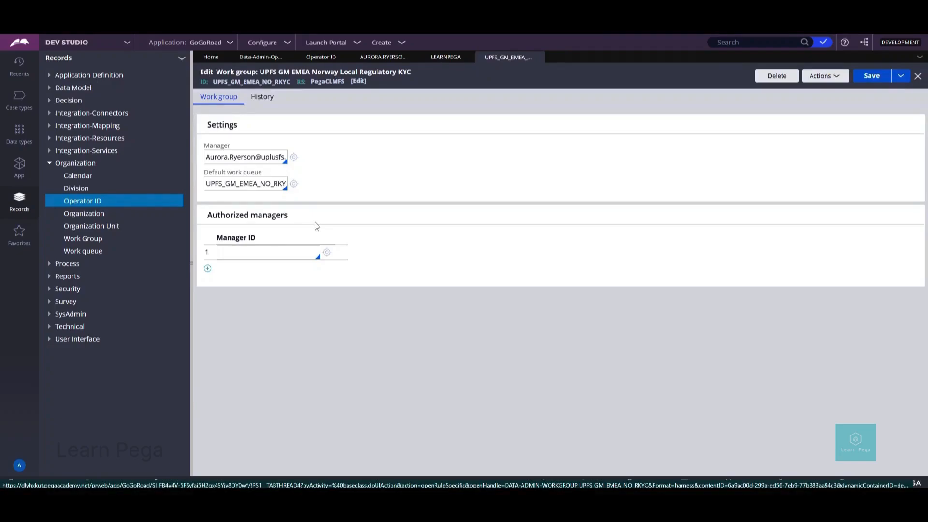
drag(205, 172, 263, 177)
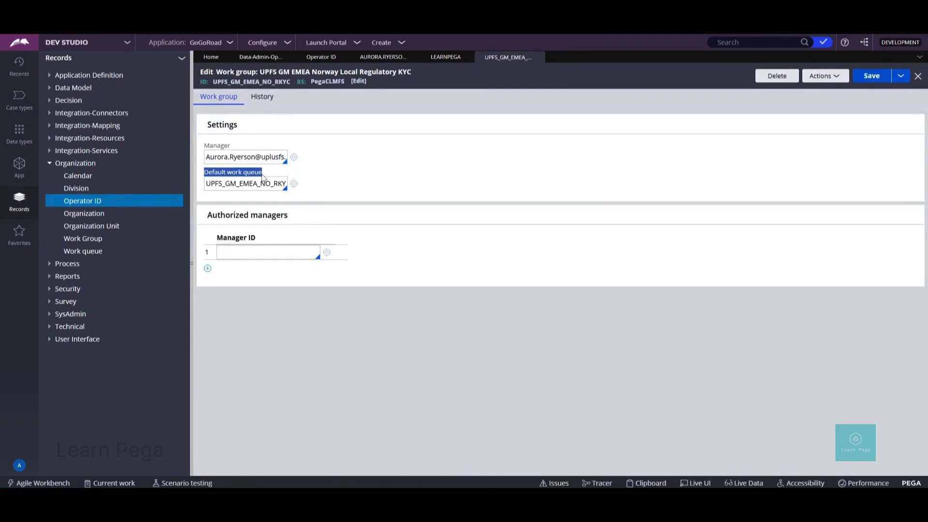
click(256, 174)
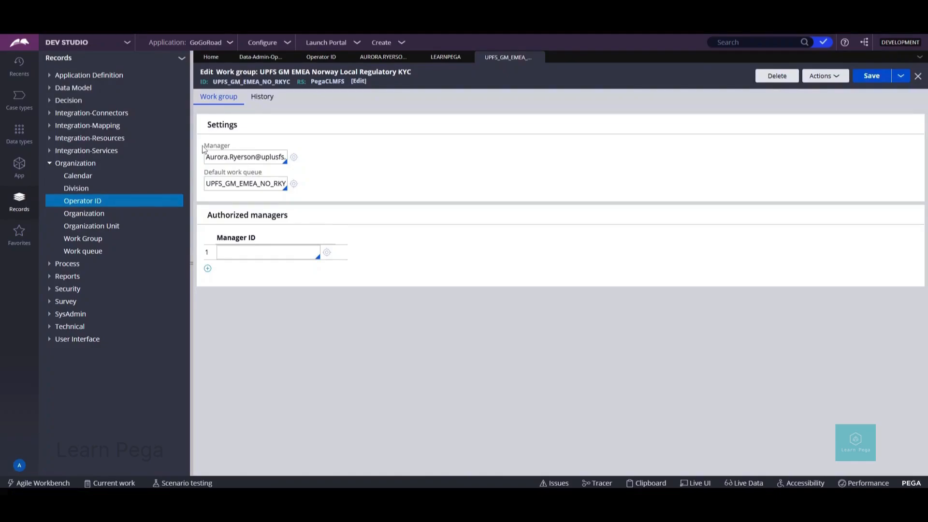
drag(203, 150, 234, 151)
click(244, 149)
Step: List the Work Group records, return to LearnPega, and add extra Team rows
click(82, 239)
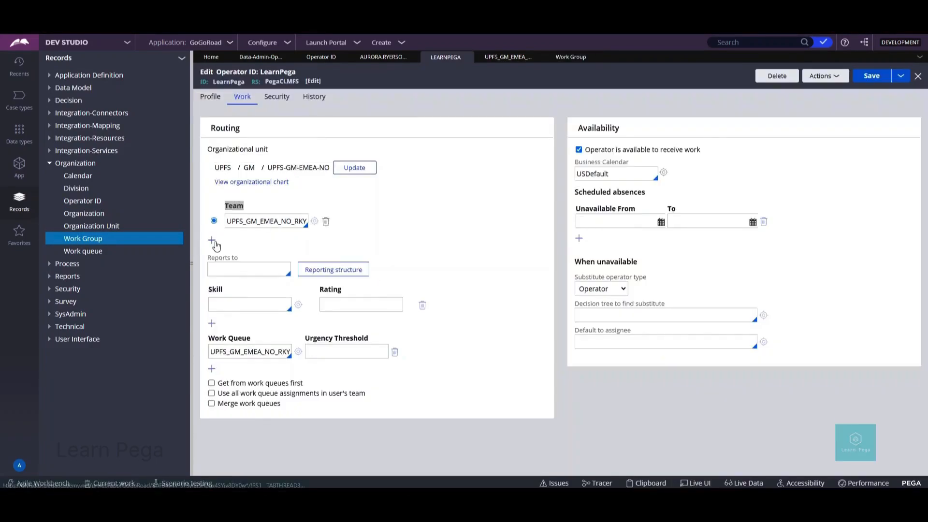
double_click(212, 241)
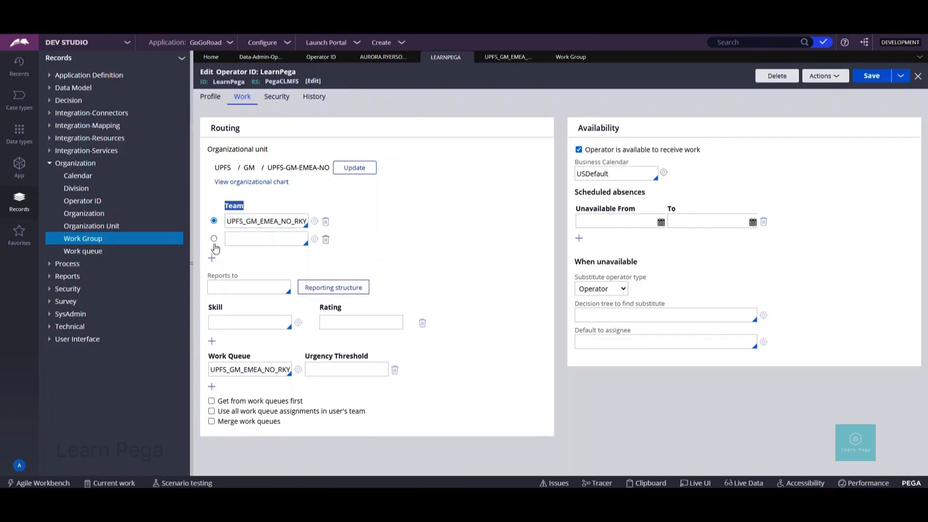
click(213, 260)
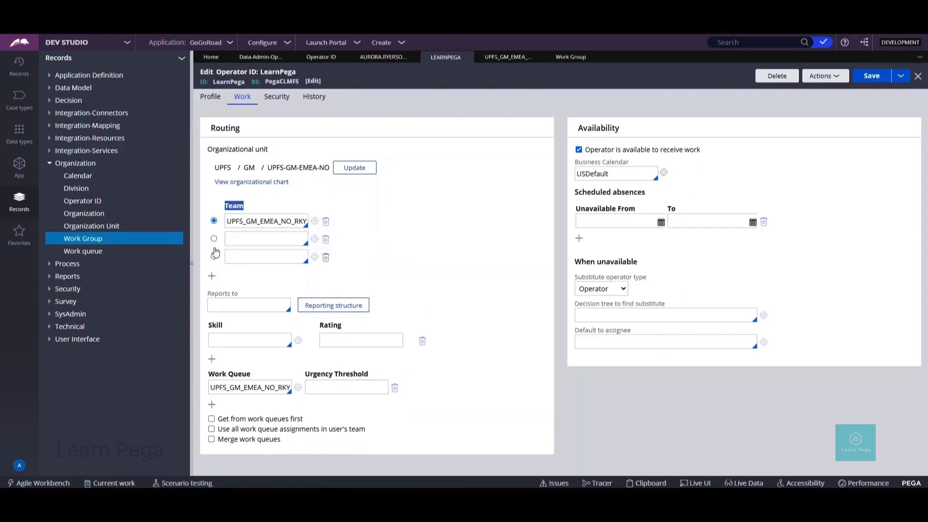
click(212, 222)
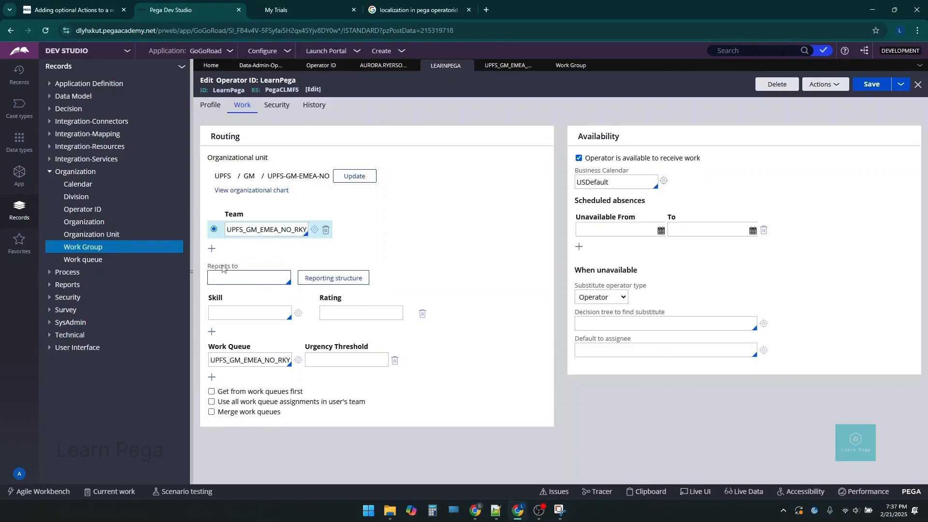
Step: Set Reports to the Administrator operator and view LearnPega's reporting structure
drag(209, 269, 237, 272)
click(238, 276)
text(r)
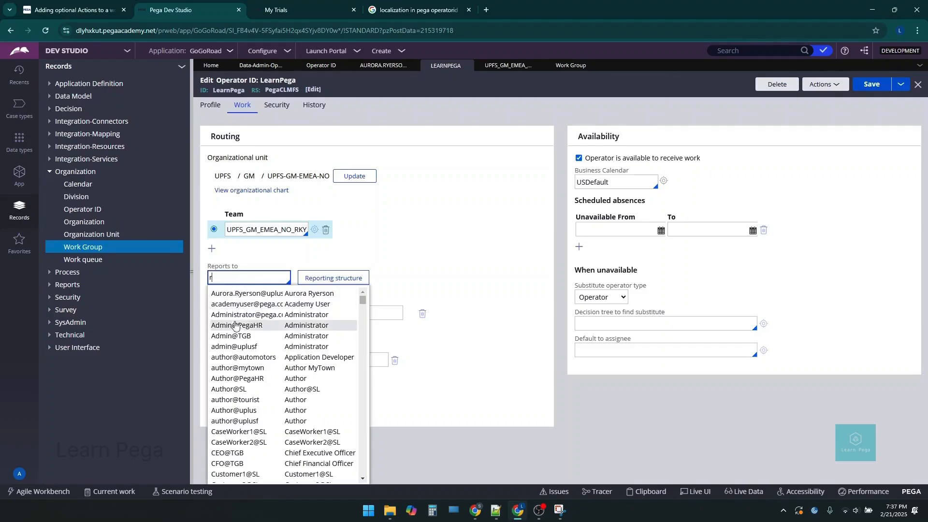
click(234, 348)
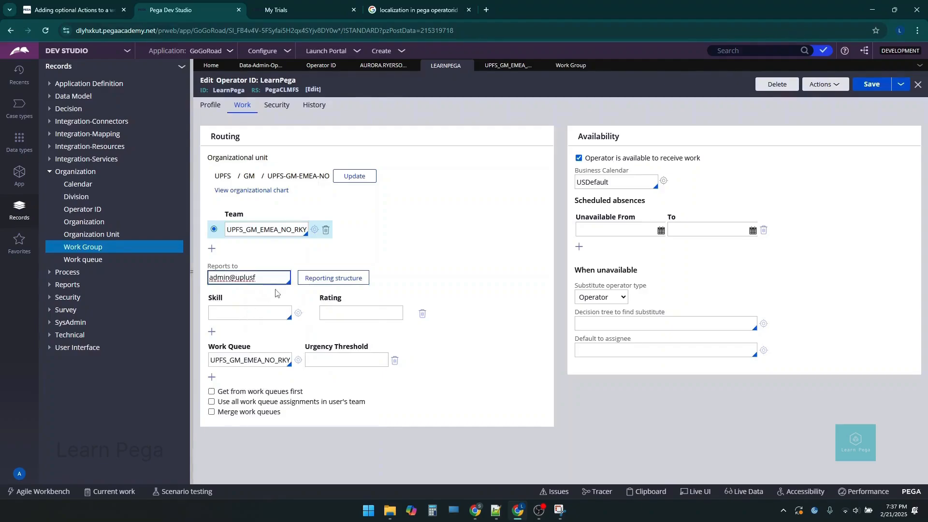
click(319, 283)
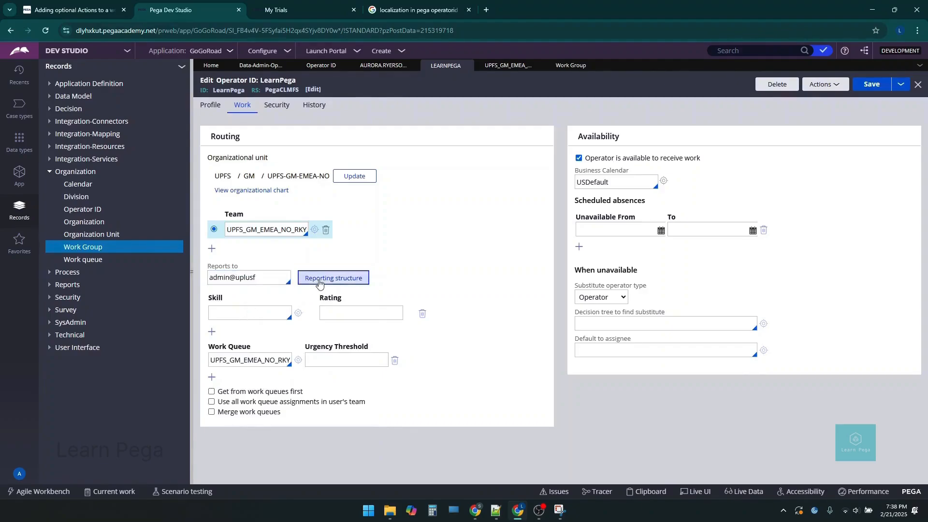
click(709, 153)
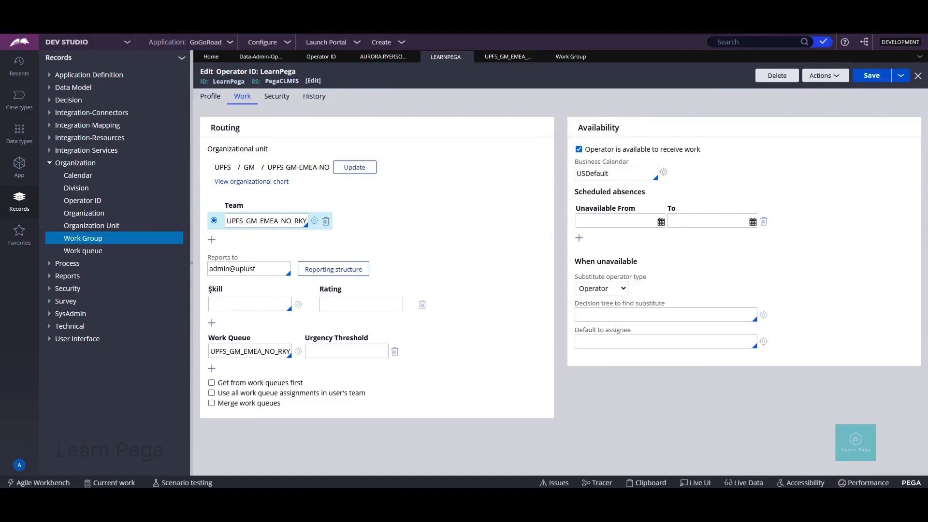
Step: Open the Skill records list under Records > Process
double_click(211, 289)
drag(320, 290, 343, 294)
click(21, 208)
click(49, 264)
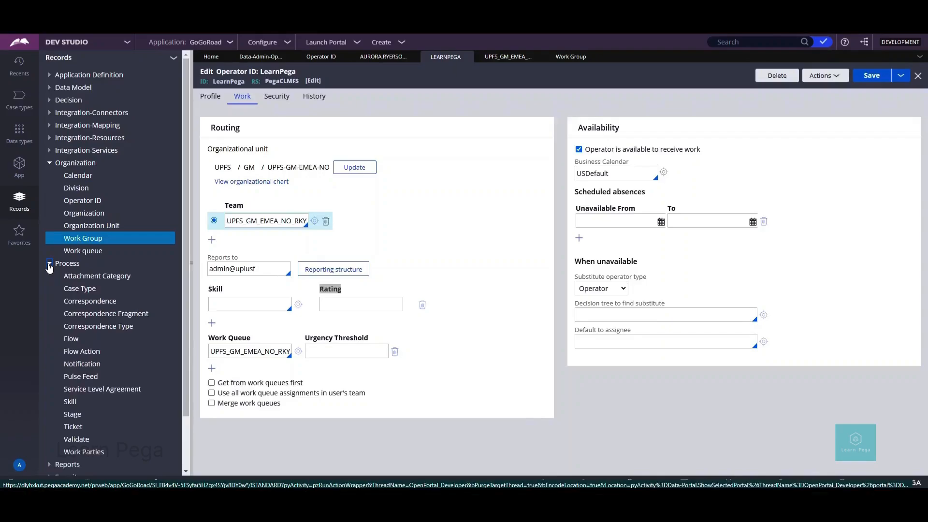
click(70, 401)
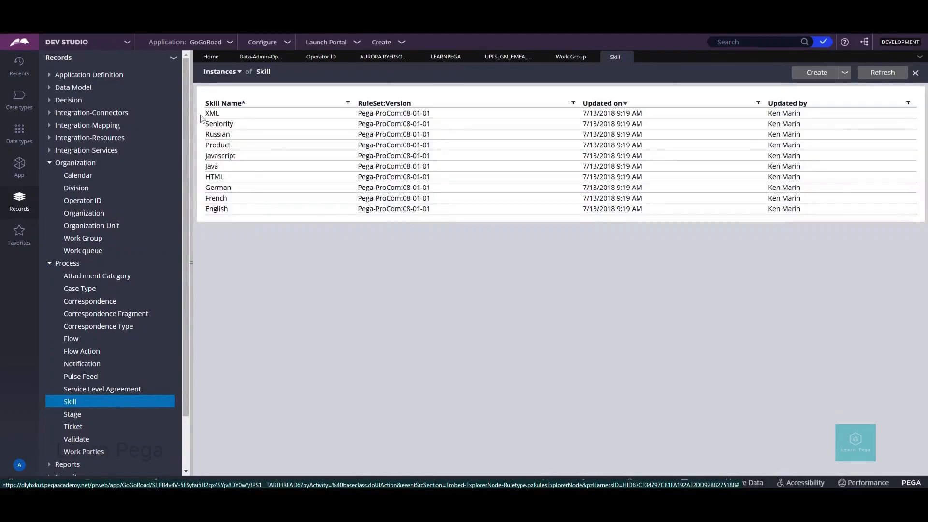
Step: Open the French skill, confirm its low range stays at 1, and return to LearnPega
click(218, 202)
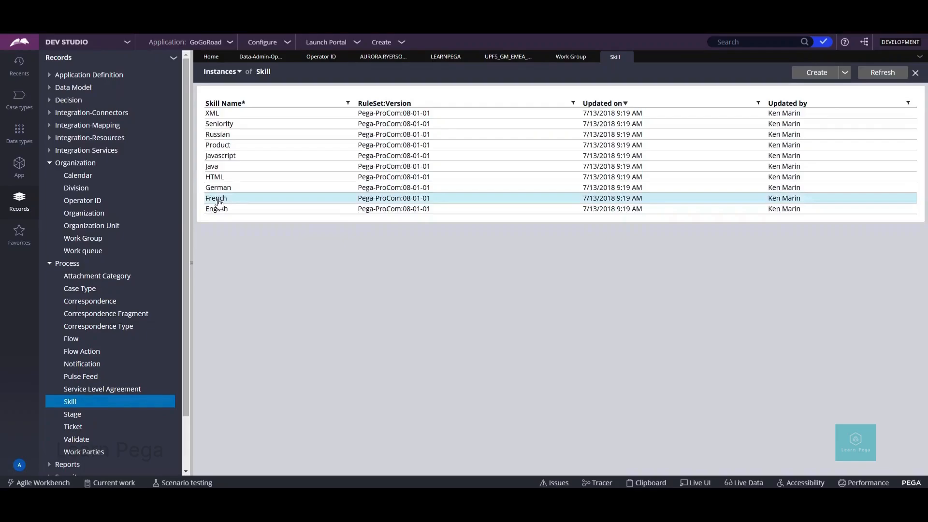
click(222, 159)
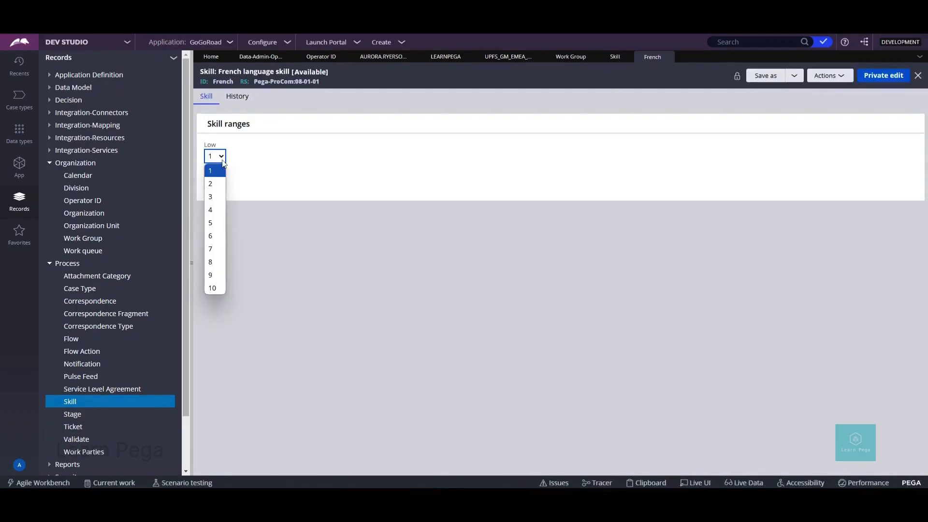
click(223, 170)
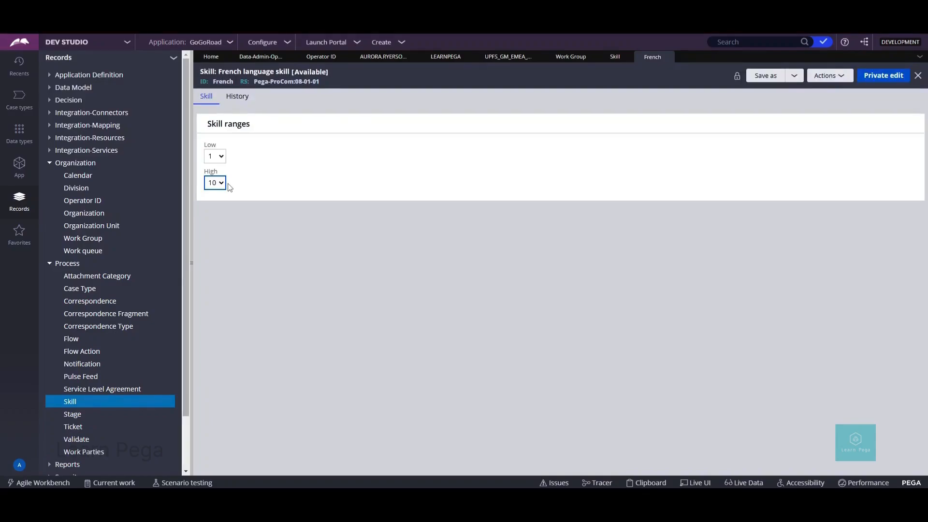
double_click(233, 81)
key(ctrl+c)
click(437, 61)
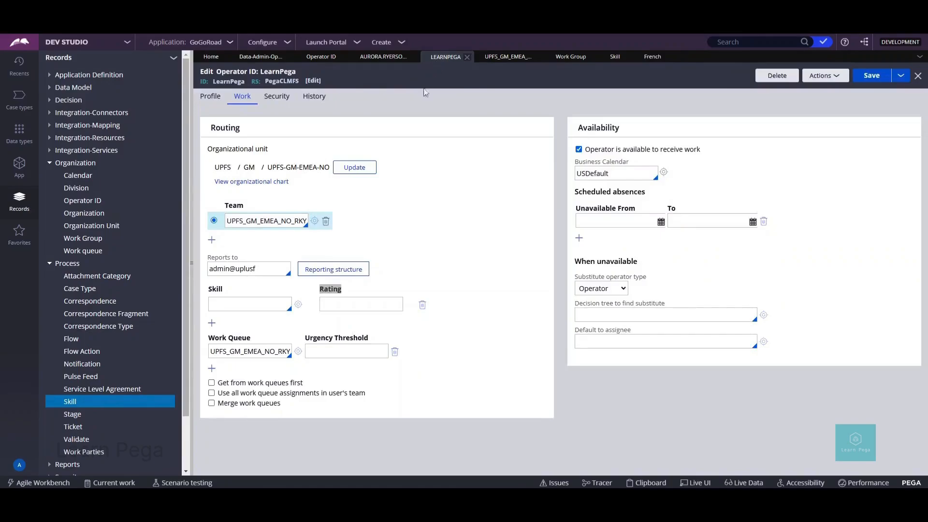
Step: Add French as LearnPega's skill with a rating of 10
click(276, 303)
key(ctrl+v)
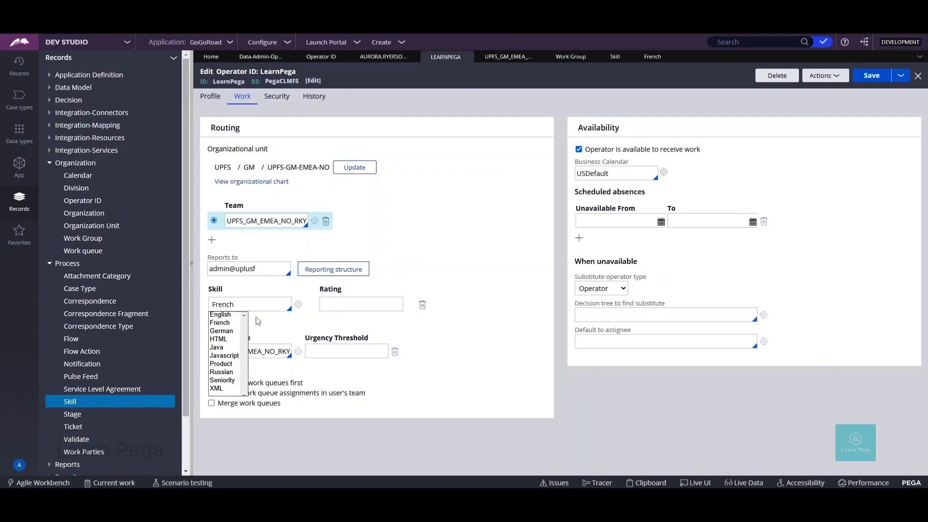
click(229, 323)
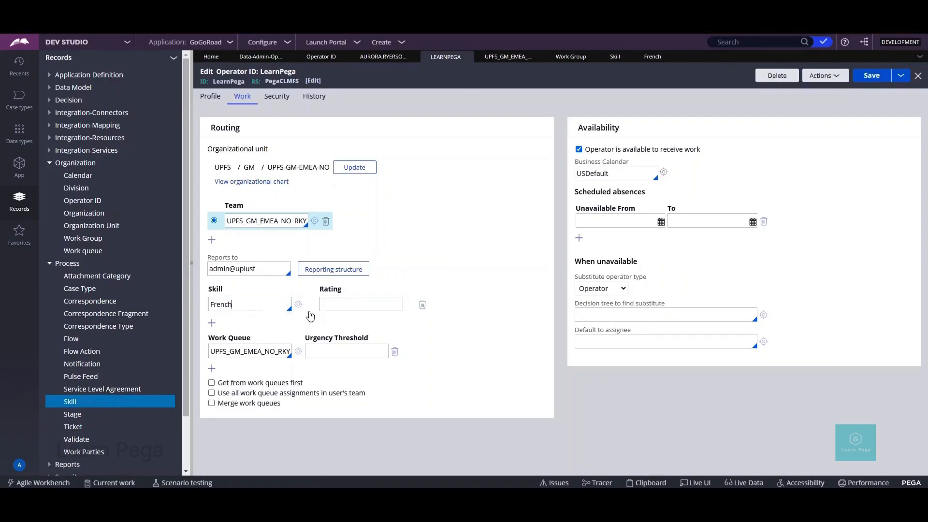
text(10)
click(408, 315)
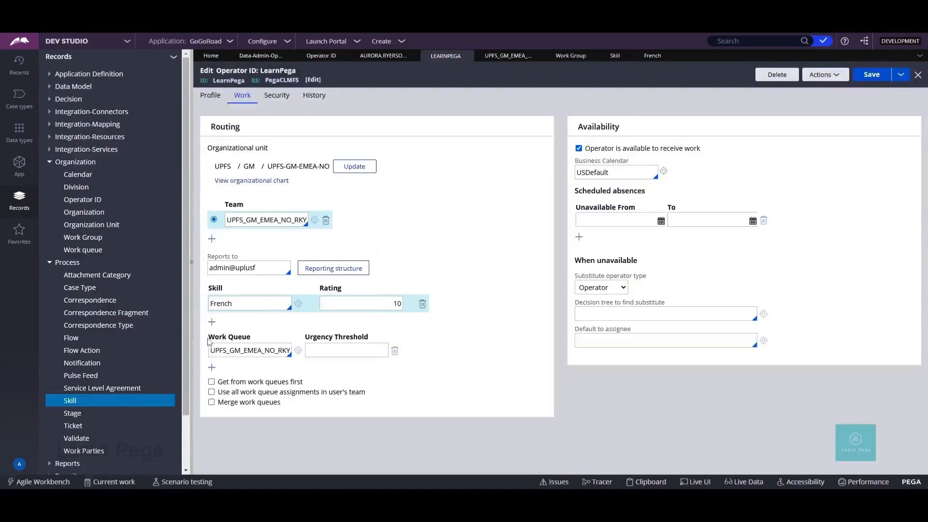
drag(208, 340, 371, 338)
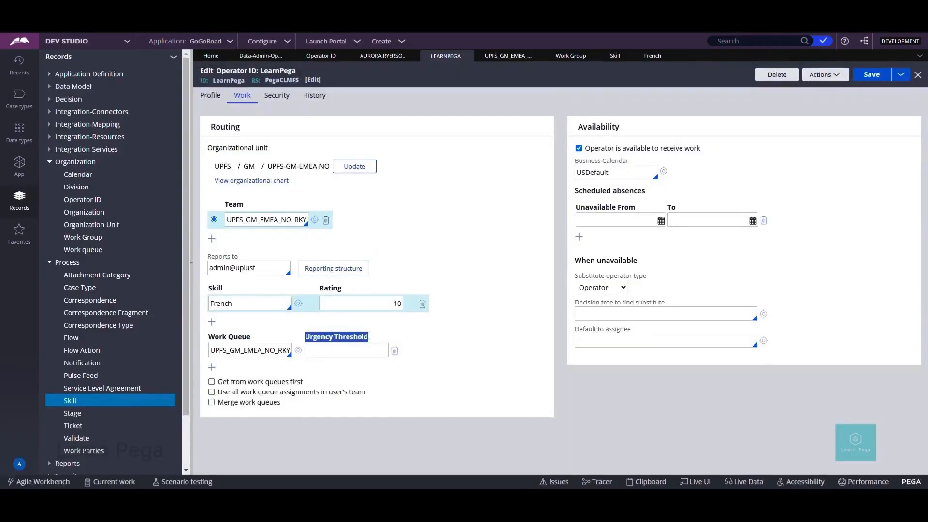
Step: Add CaseWorkersWB and Credit_Review as work queues and enable 'Get from work queues first'
click(373, 338)
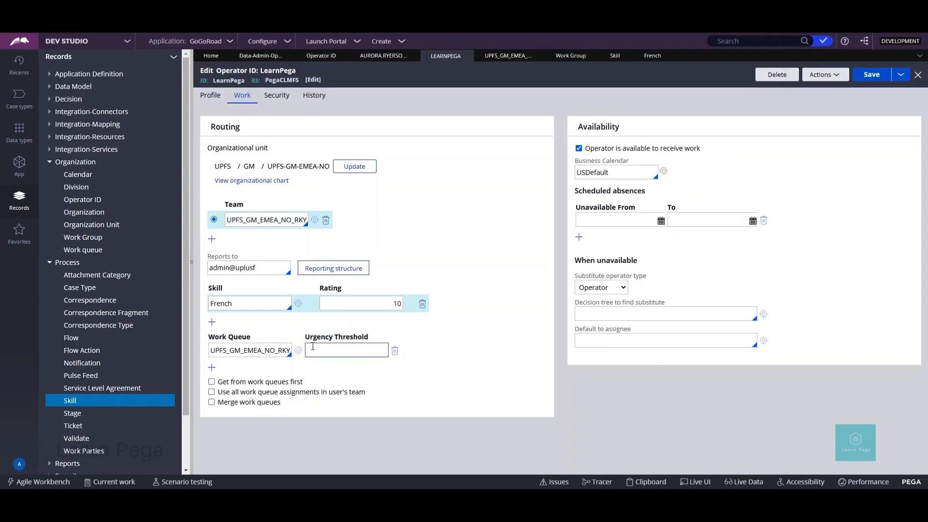
click(212, 367)
click(212, 382)
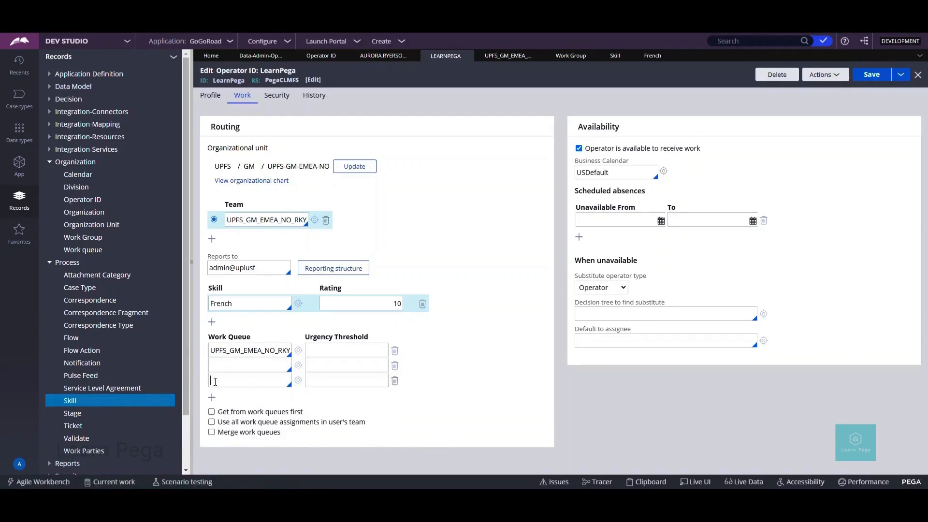
click(330, 354)
click(278, 366)
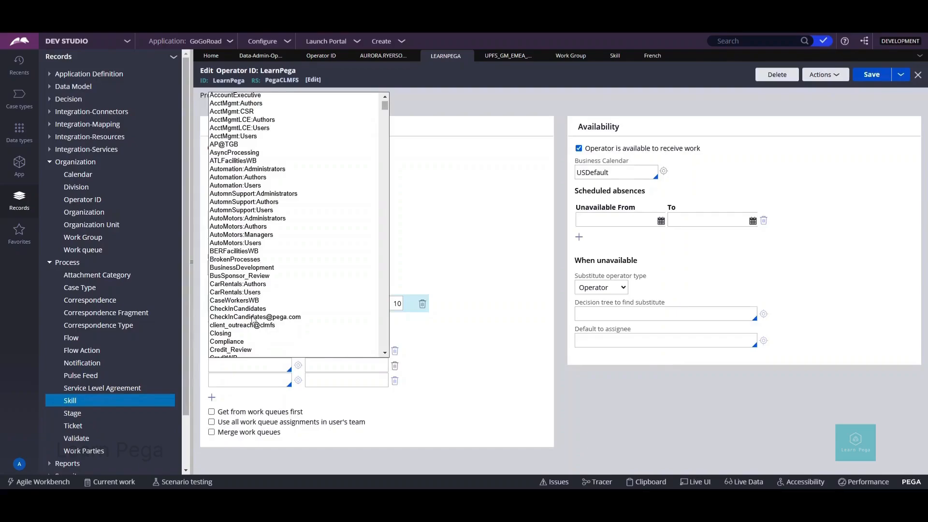
click(250, 302)
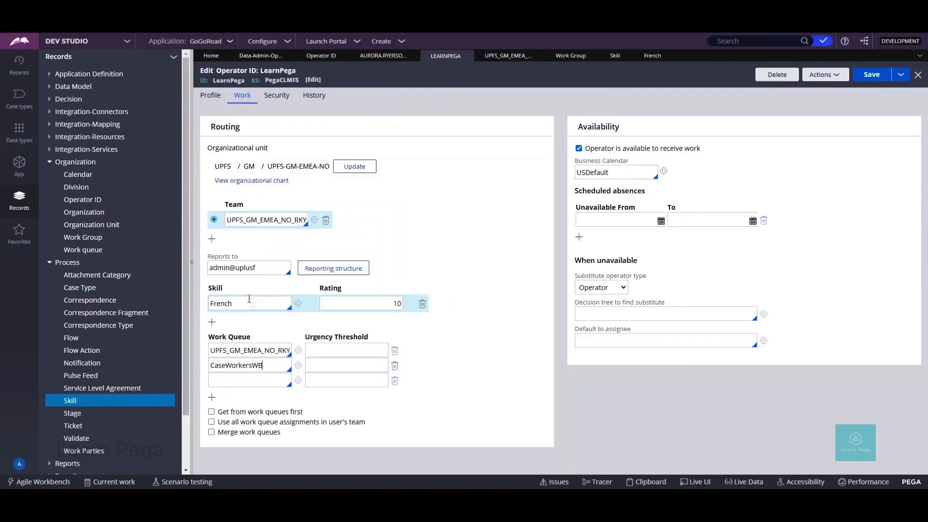
click(231, 379)
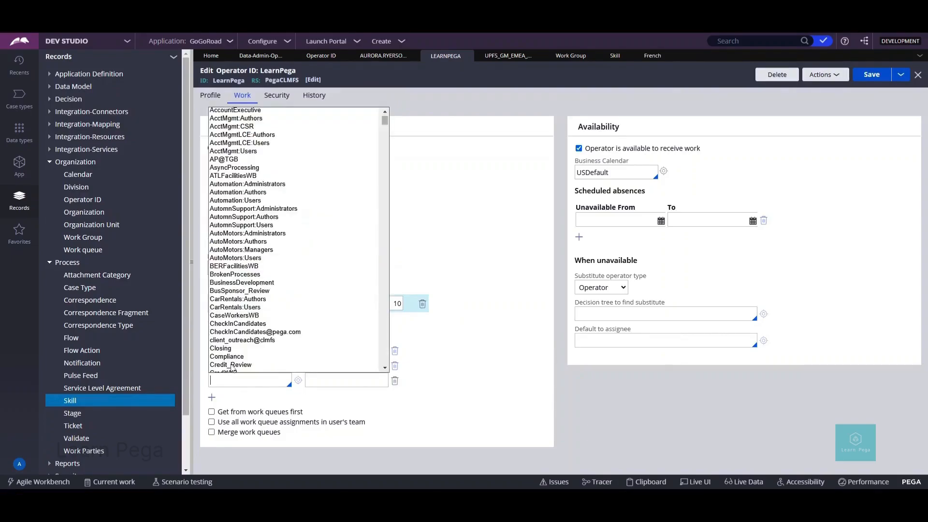
click(232, 366)
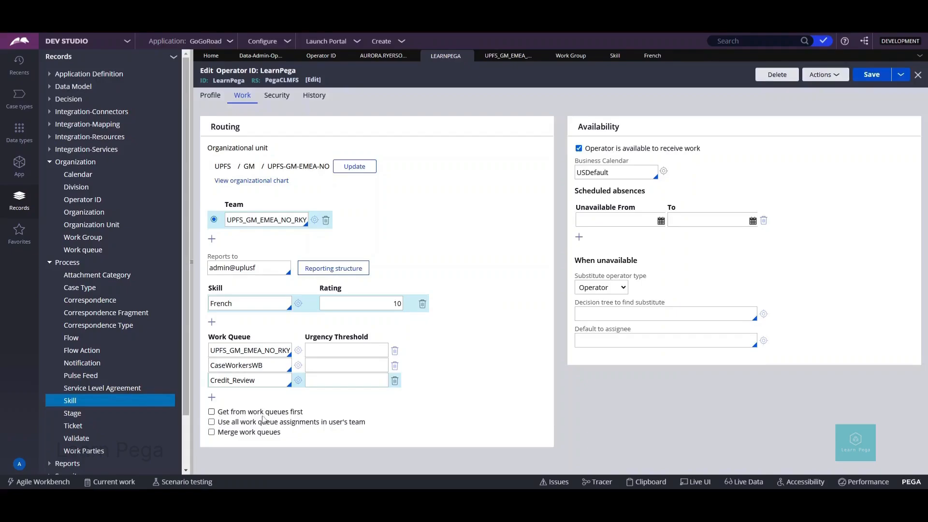
click(212, 412)
click(211, 412)
click(212, 412)
click(368, 425)
click(212, 422)
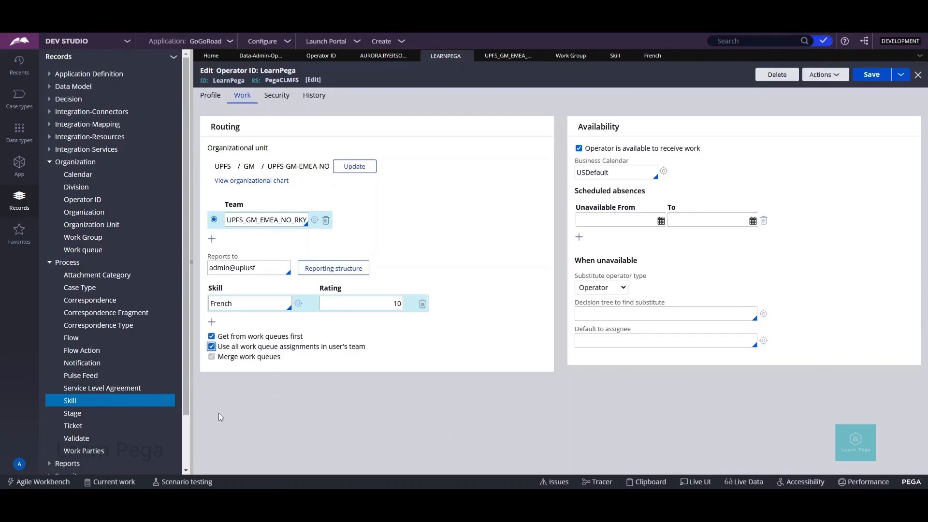
click(206, 359)
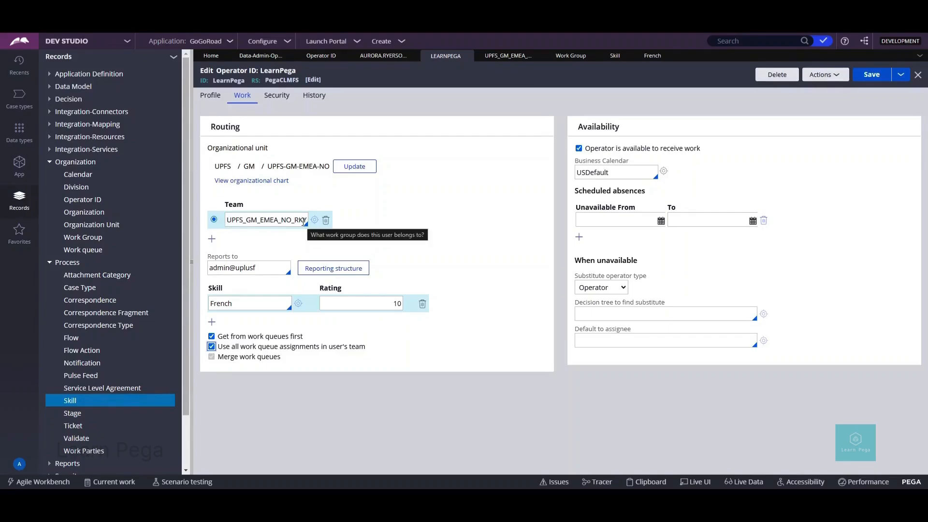
click(502, 62)
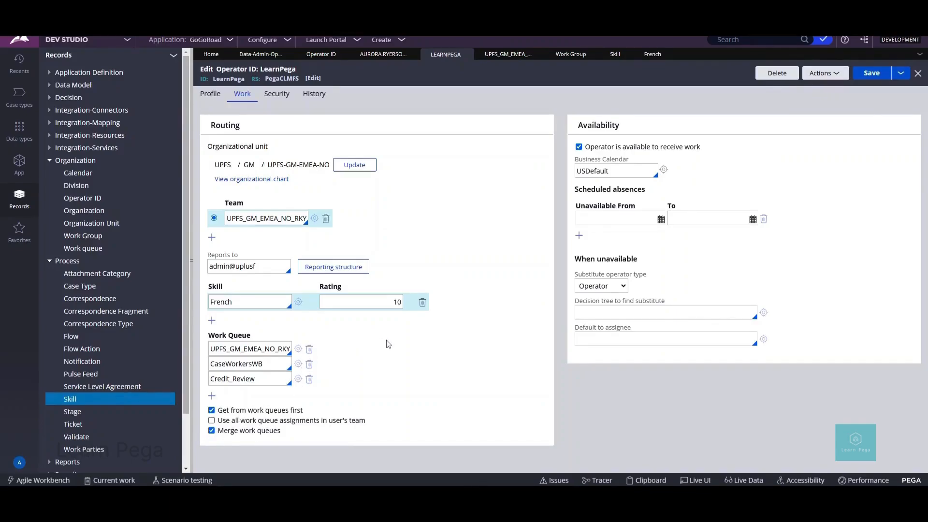
click(212, 432)
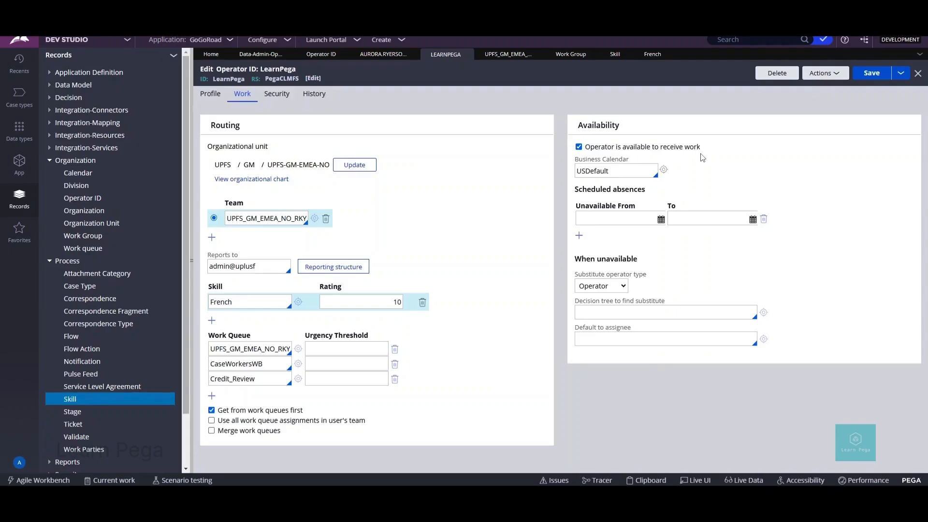
Step: Uncheck 'Operator is available to receive work' in the Availability panel
click(579, 148)
Step: Make LearnPega available for work again and open the USDefault business calendar
click(578, 146)
drag(576, 171, 624, 172)
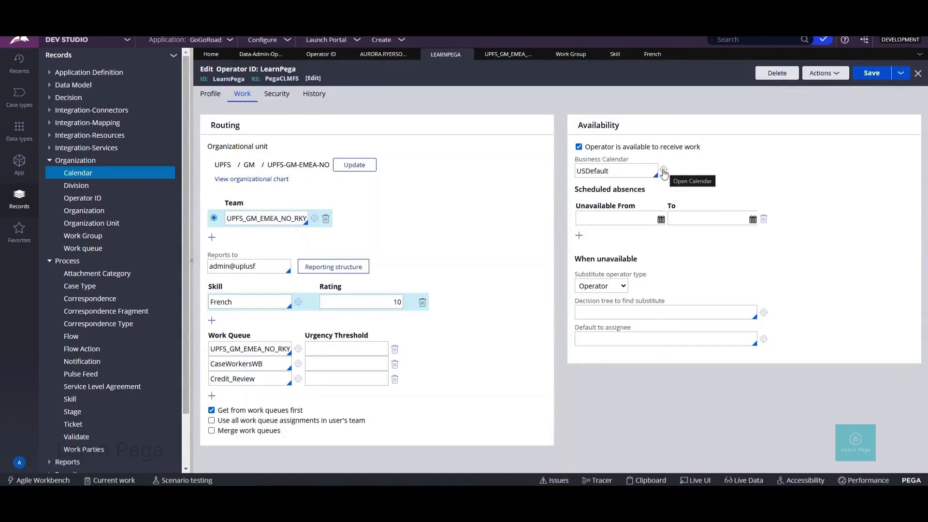
click(663, 172)
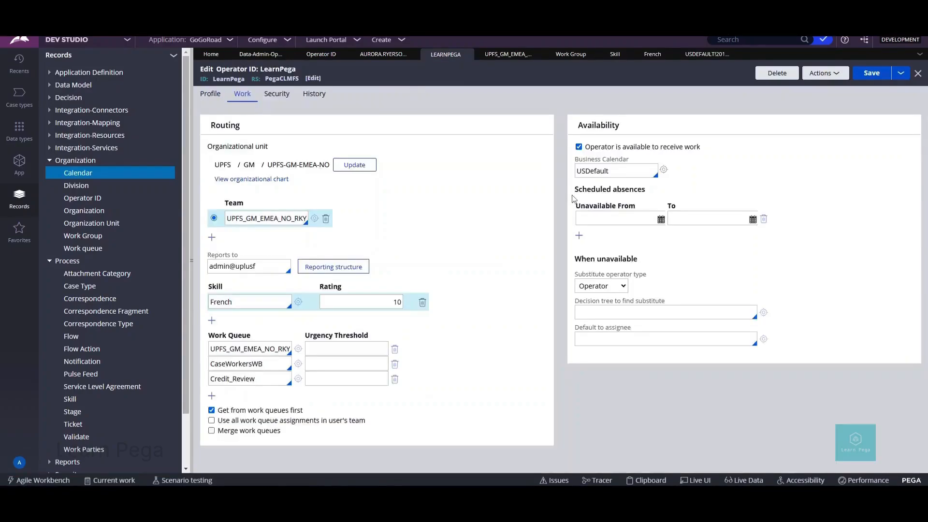
Step: Review Scheduled absences, keeping Operator as substitute type, then go to Security settings
drag(575, 193, 648, 195)
click(651, 196)
click(625, 289)
drag(575, 327, 634, 333)
click(633, 332)
drag(574, 301, 667, 305)
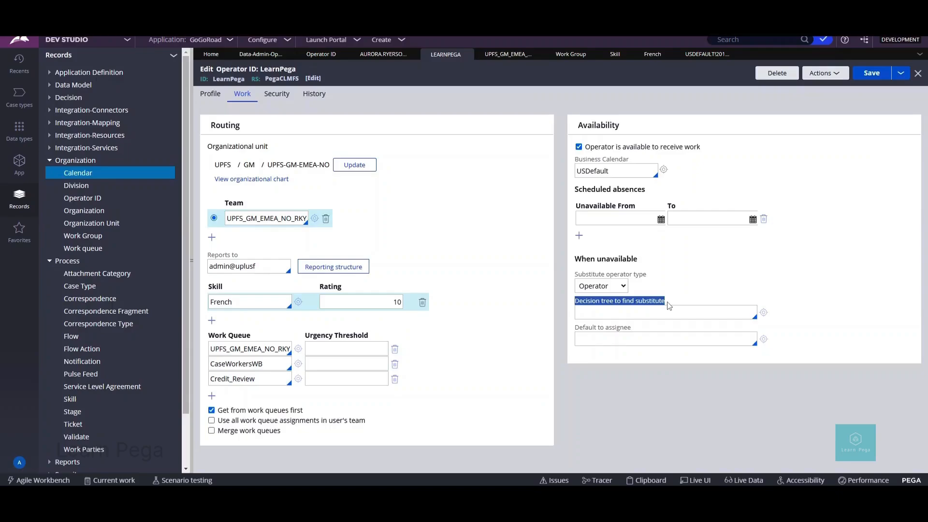
click(277, 94)
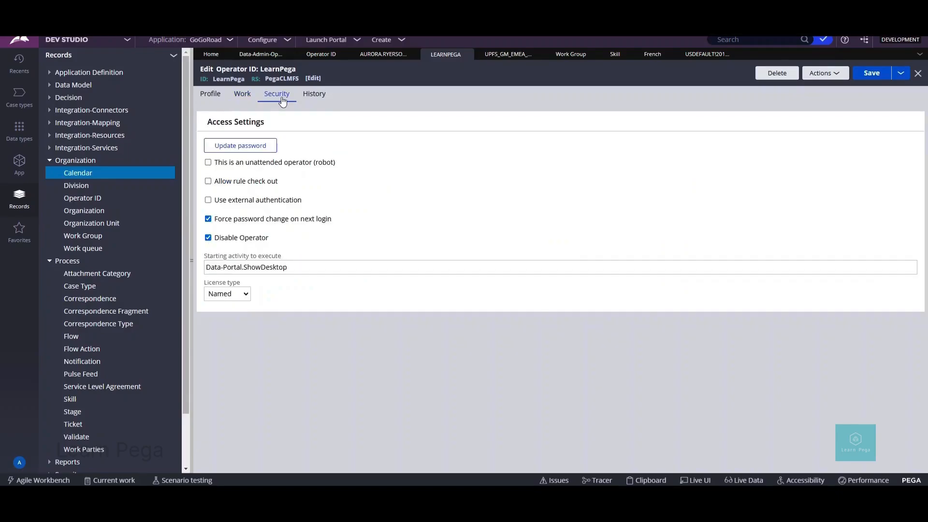
click(264, 151)
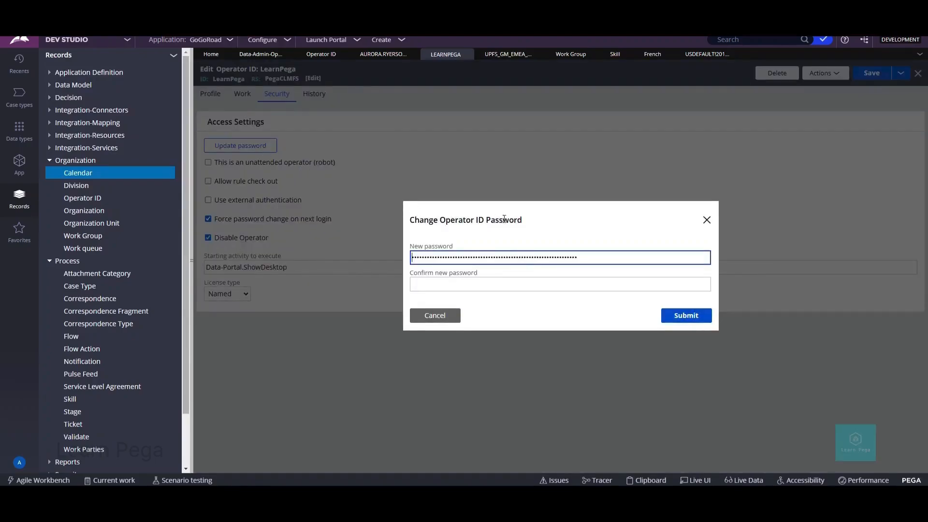
click(706, 222)
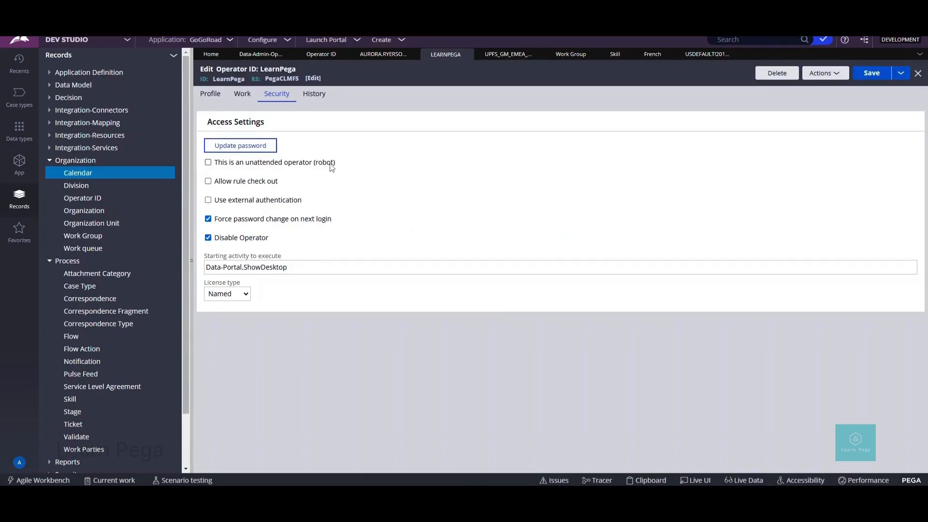
click(207, 181)
click(208, 181)
Step: Allow LearnPega to check out rules and uncheck Disable Operator
click(217, 189)
click(209, 182)
click(211, 239)
Step: Review the starting activity, keep the Named license type, and open the Clipboard viewer
click(301, 271)
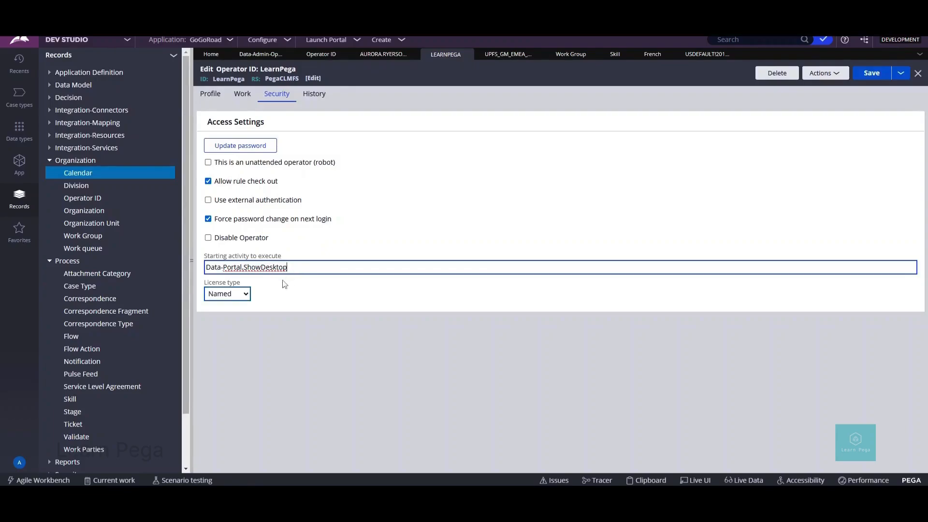
click(248, 298)
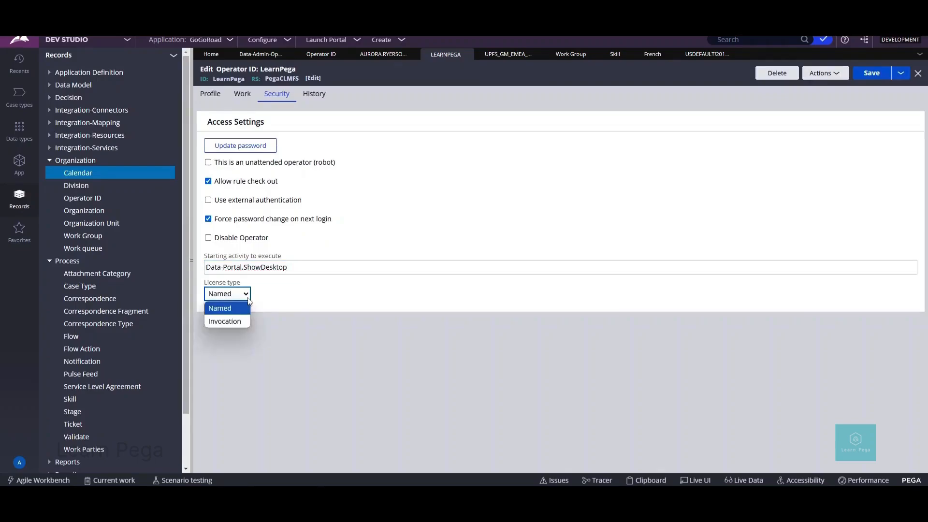
click(650, 480)
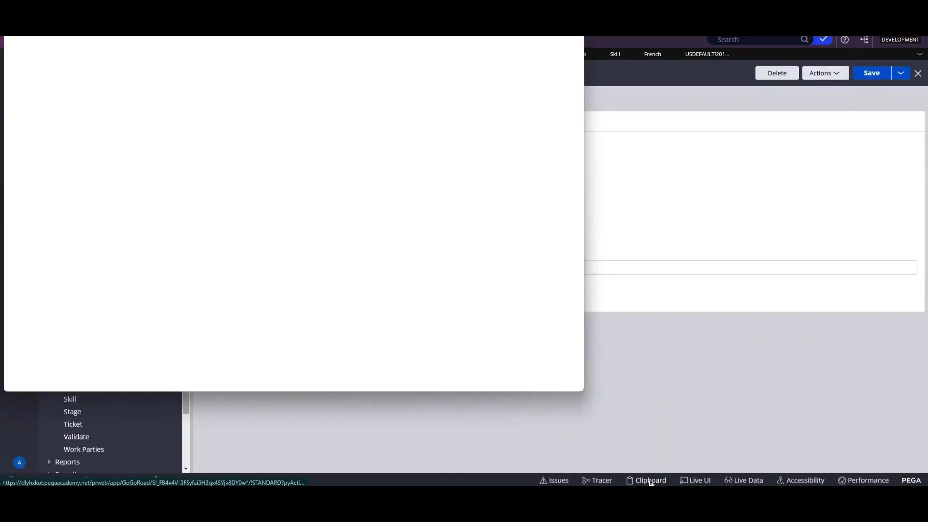
Step: Select the OperatorID system page, scroll its properties, and expand its child pages
click(54, 145)
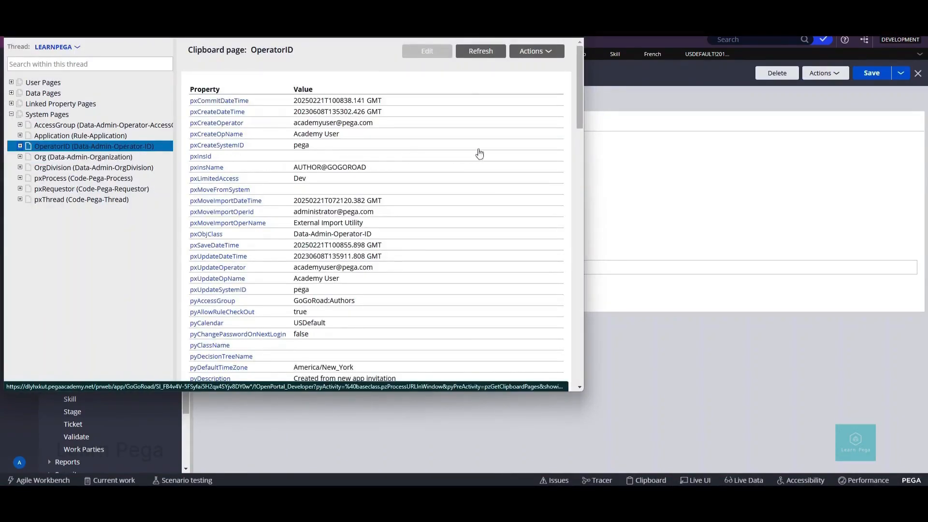
mouse_move(579, 119)
mouse_down()
mouse_move(584, 159)
mouse_move(584, 120)
mouse_up()
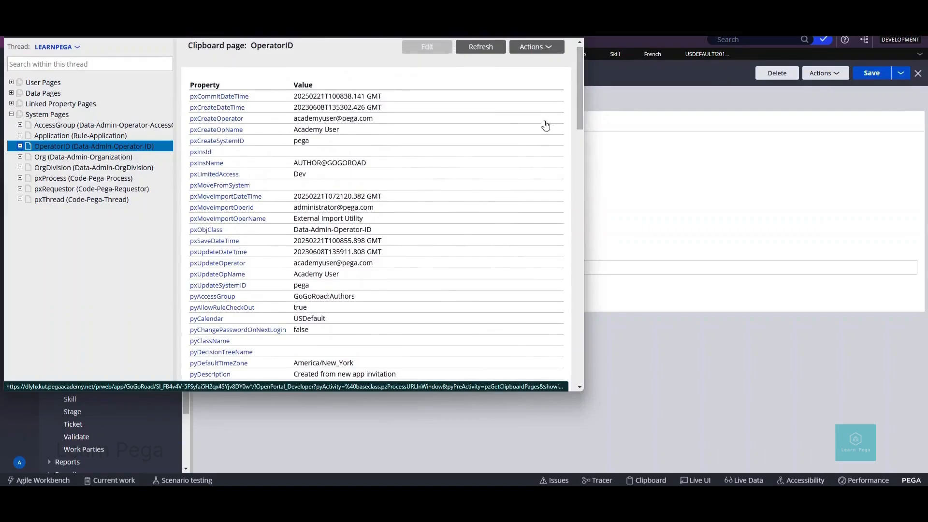
click(20, 147)
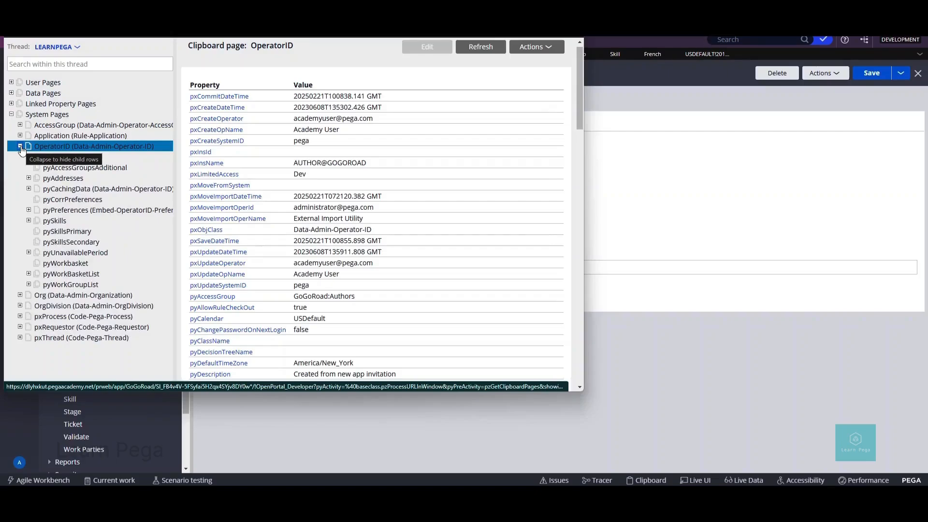